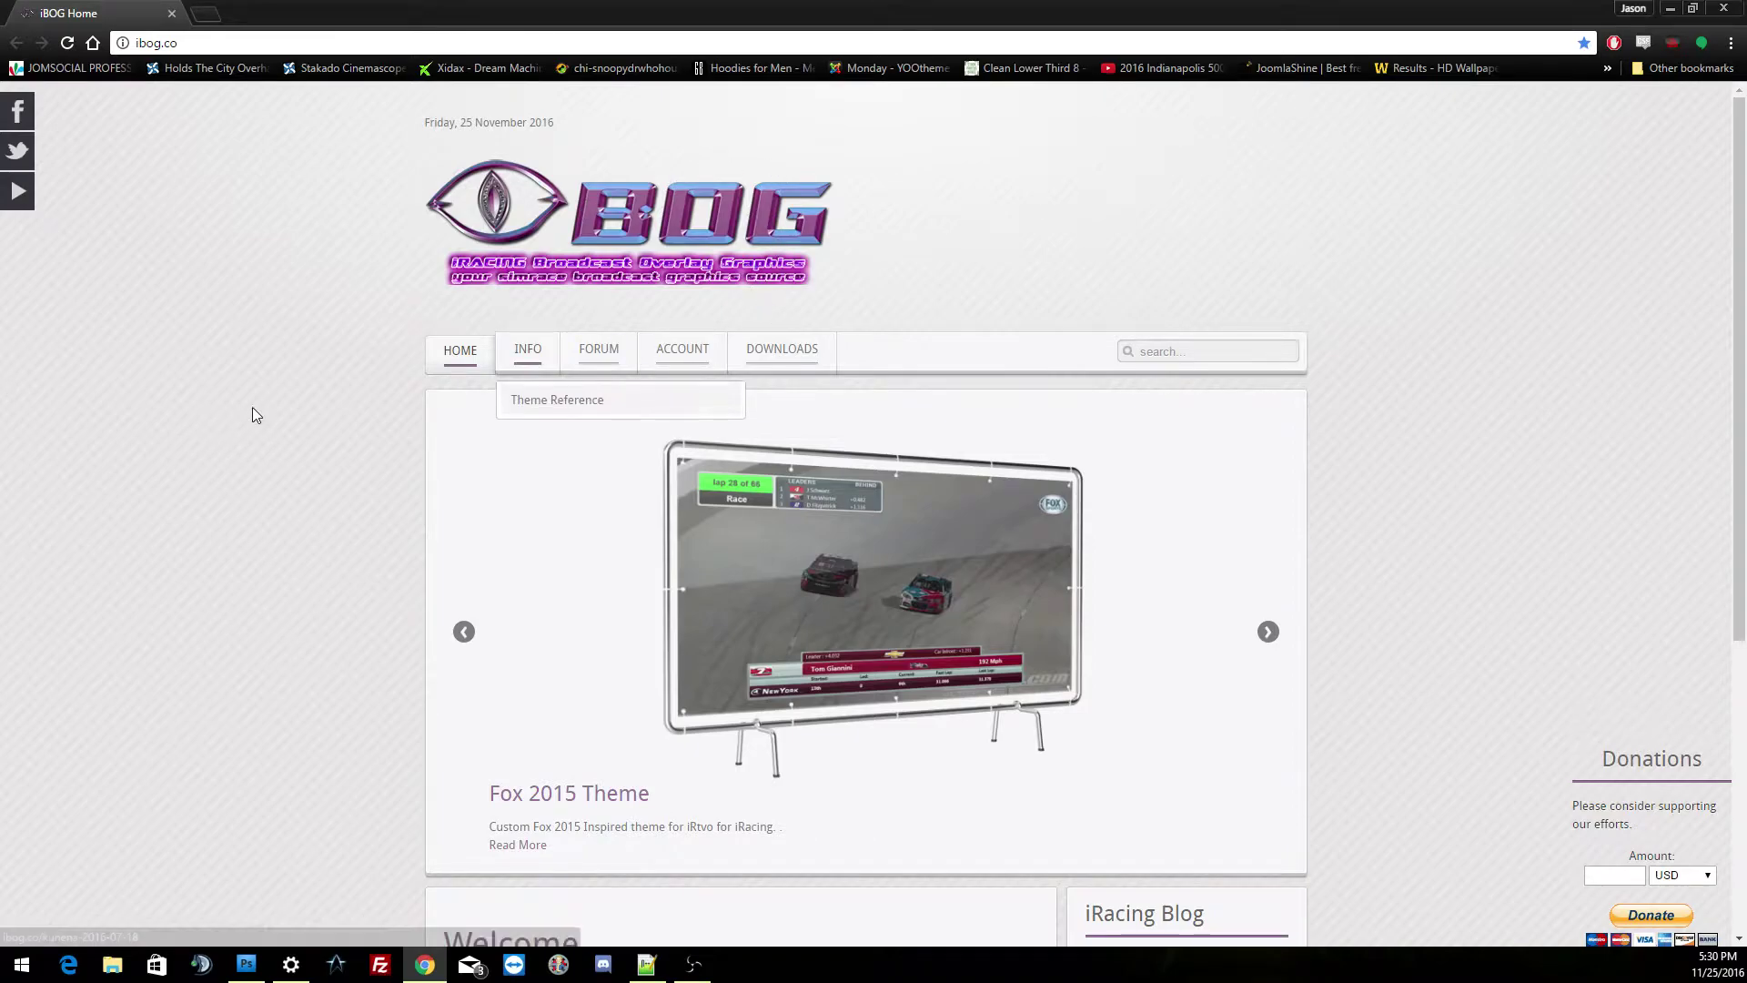
Open the download summary for iRTVO_1.3.0RC11b from the Program and Info category of the iBOG iRtvo downloads.
left_click(784, 375)
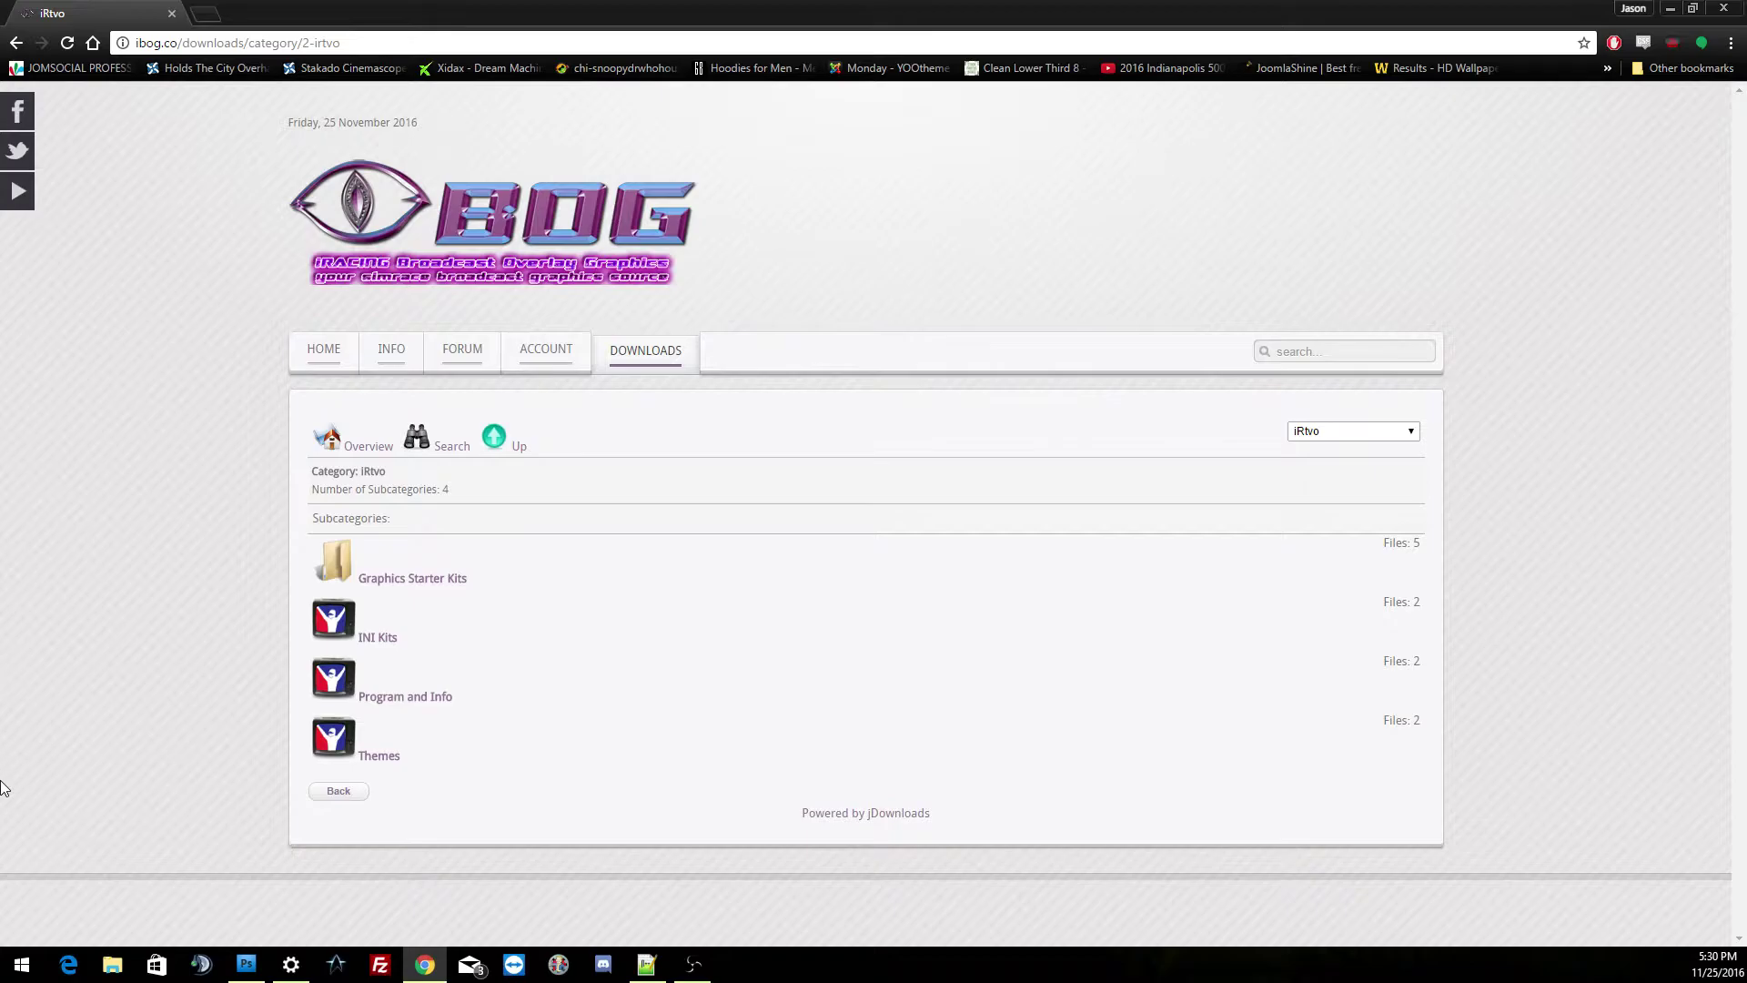
left_click(417, 699)
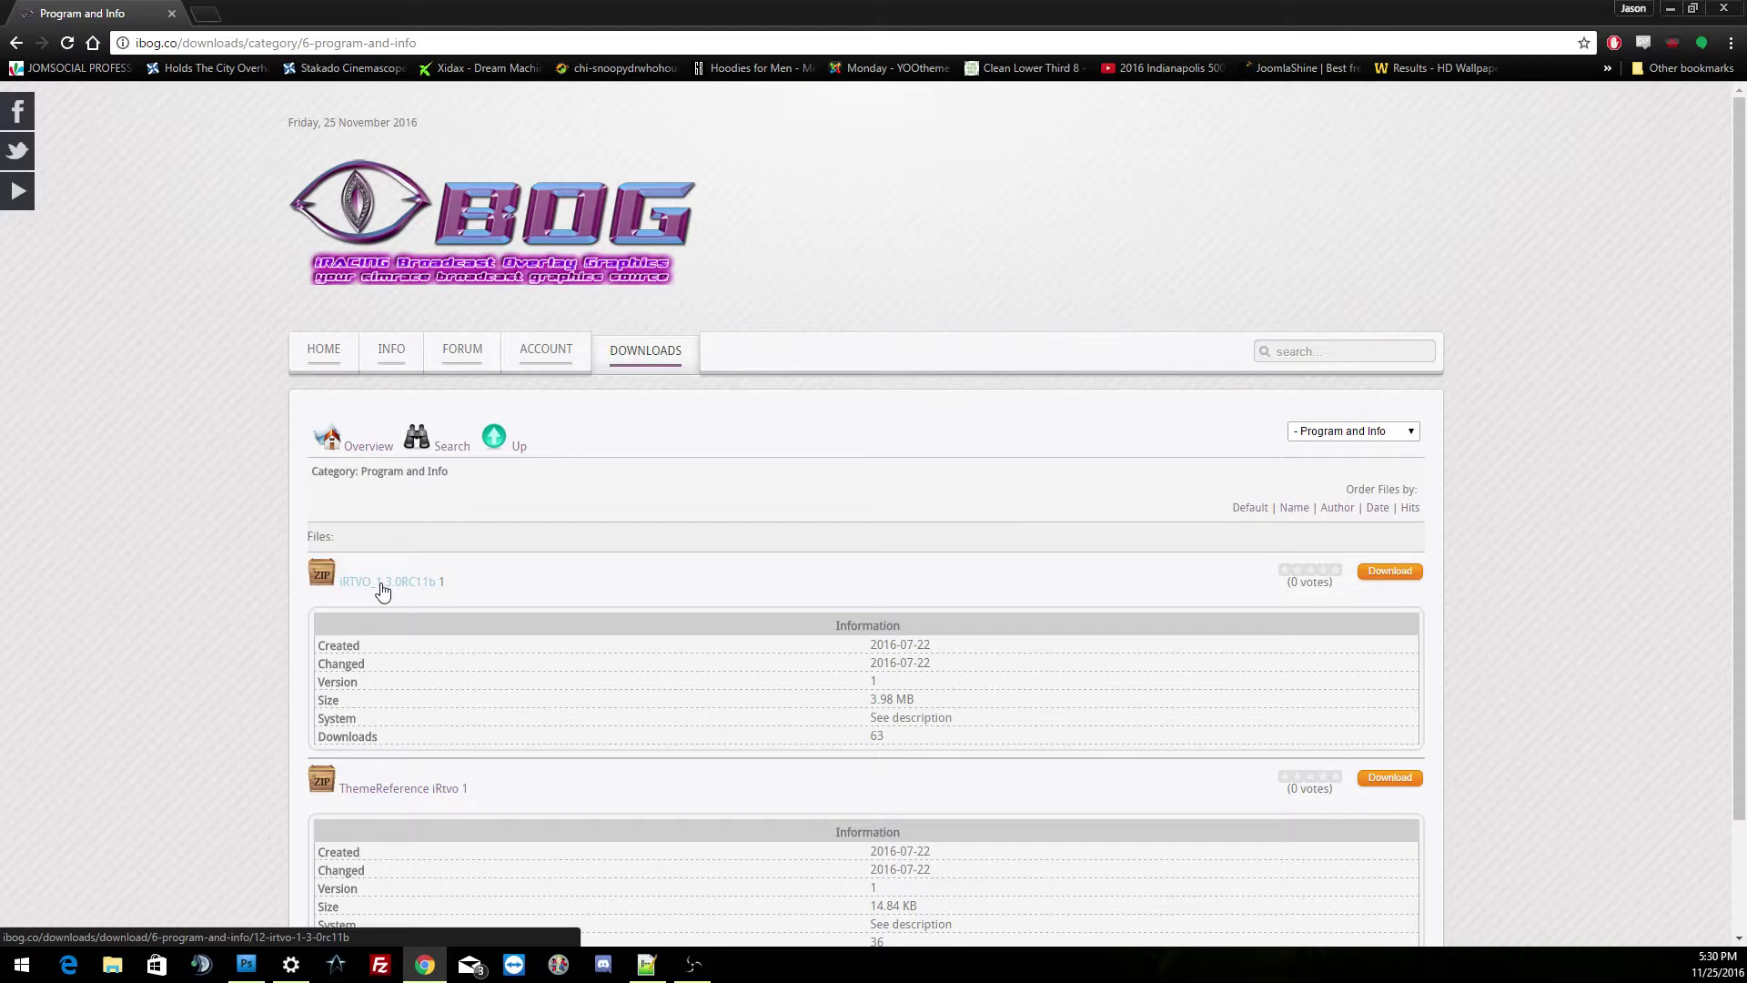
left_click(1388, 572)
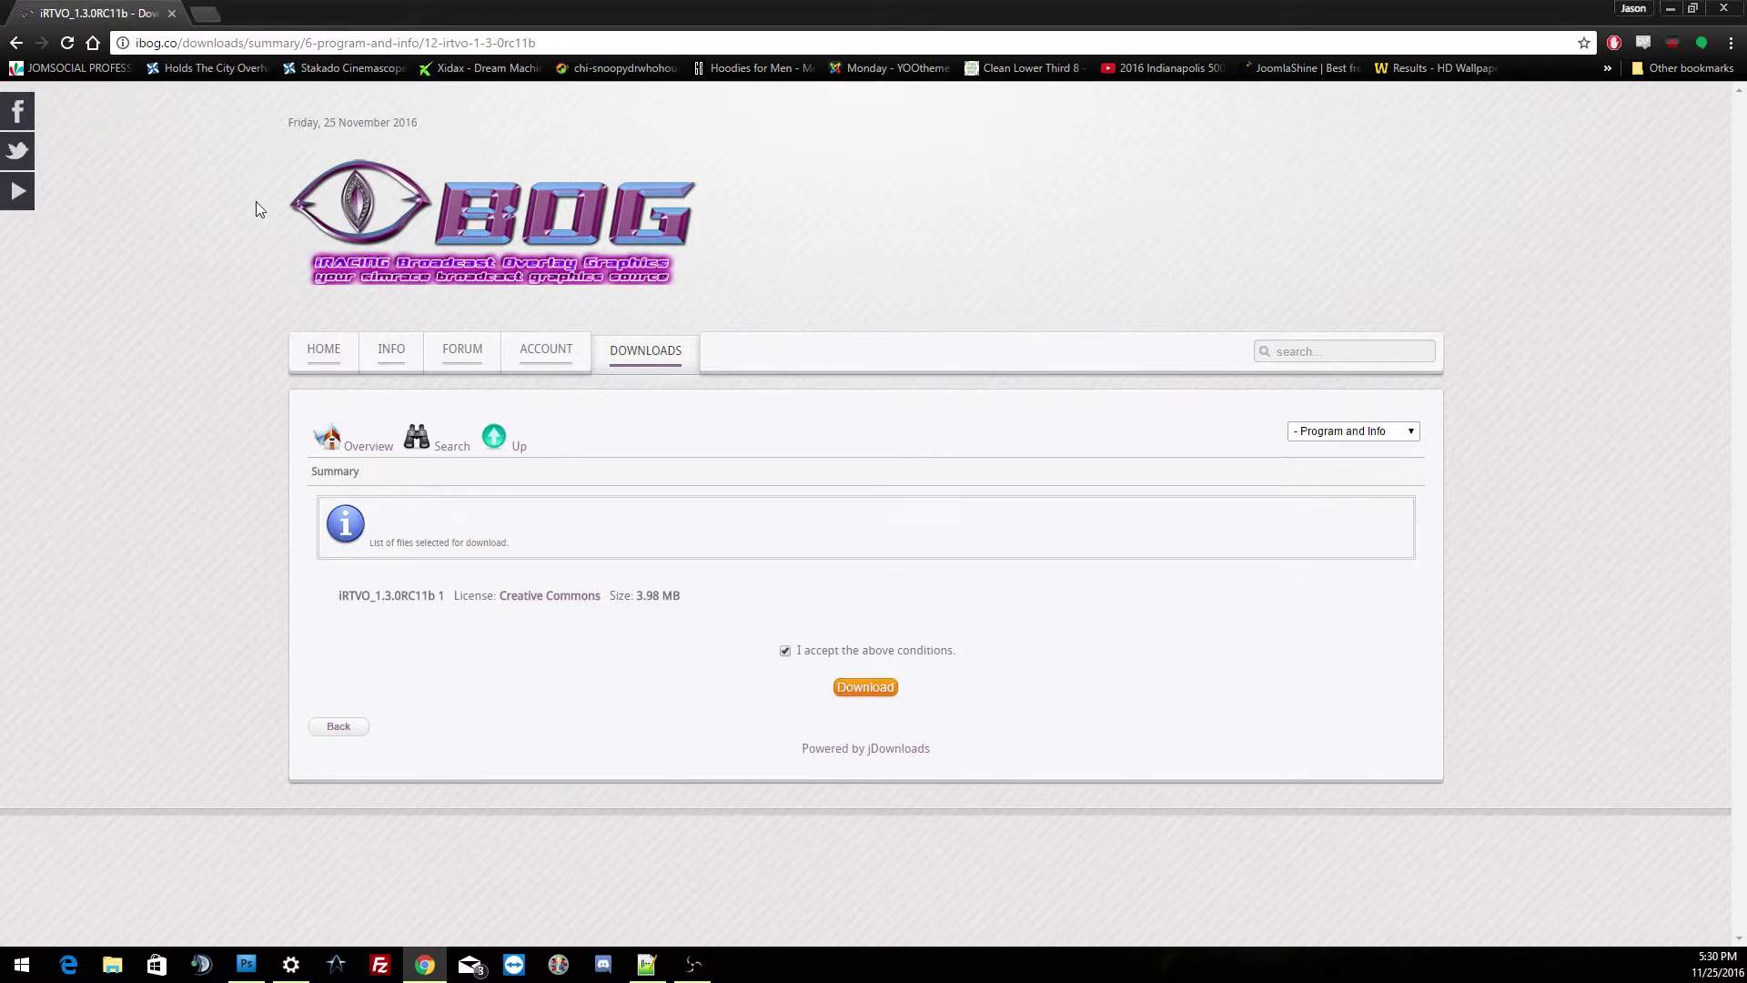
Return to the iRtvo downloads and open the INI Kits category with the cars and tracks files.
left_click(636, 360)
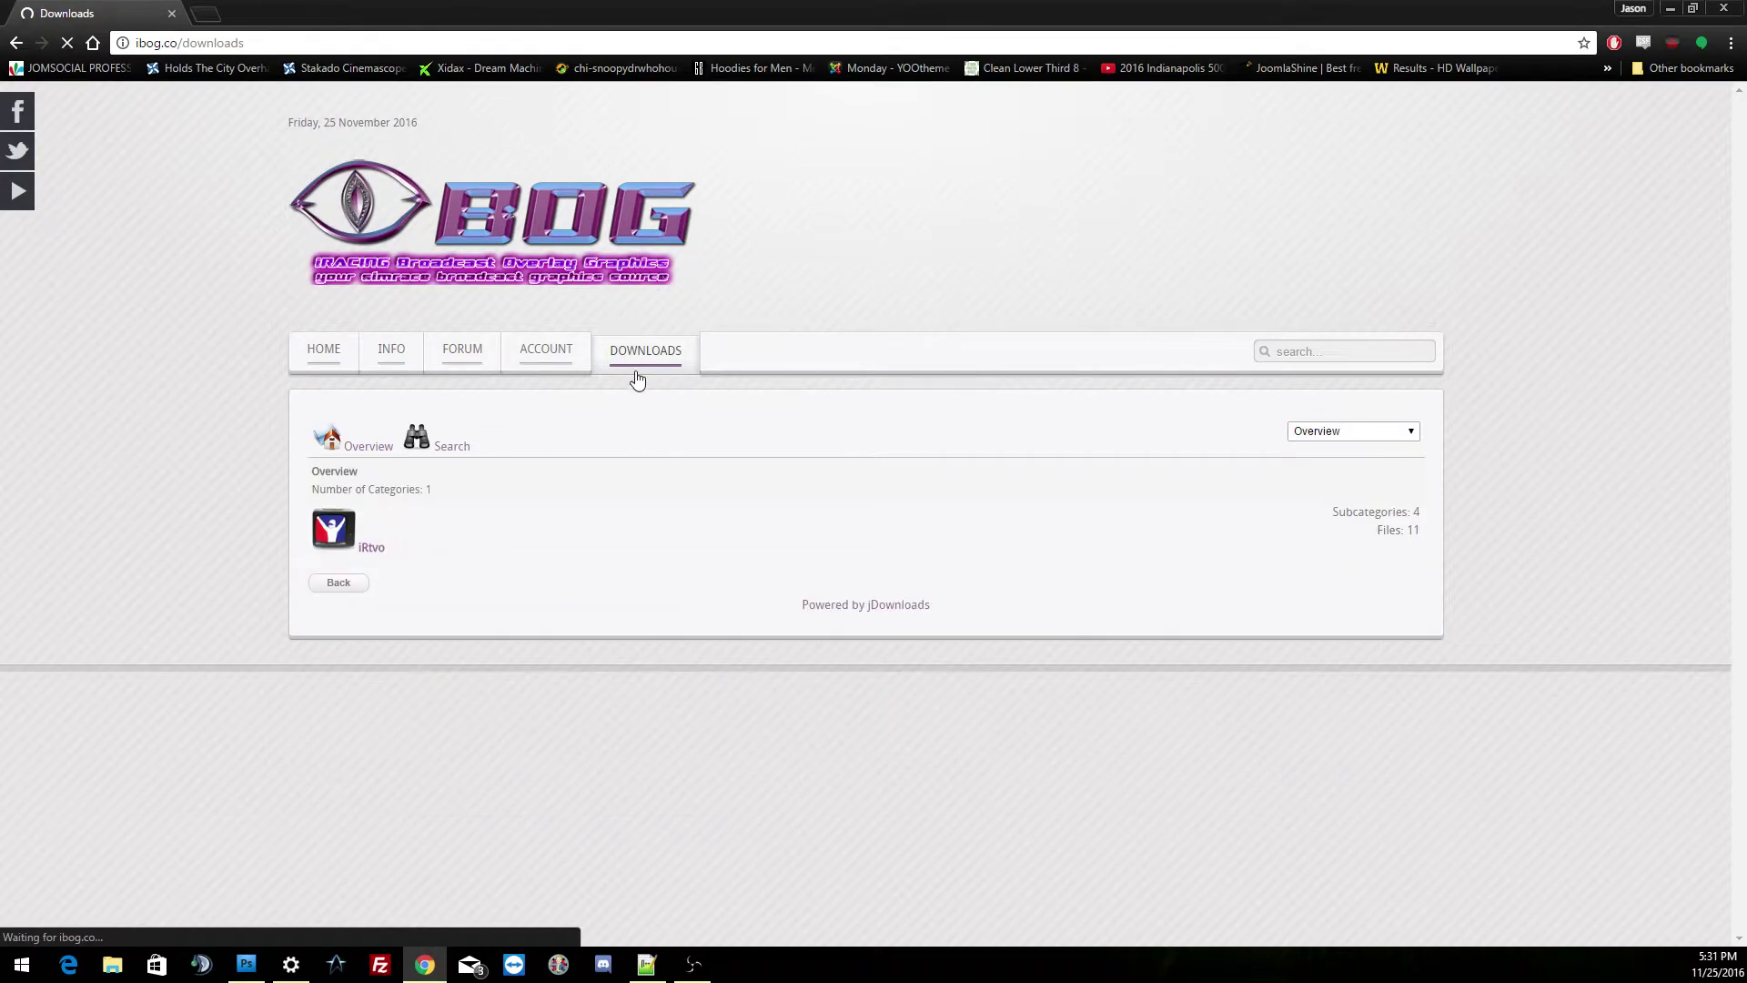
left_click(370, 550)
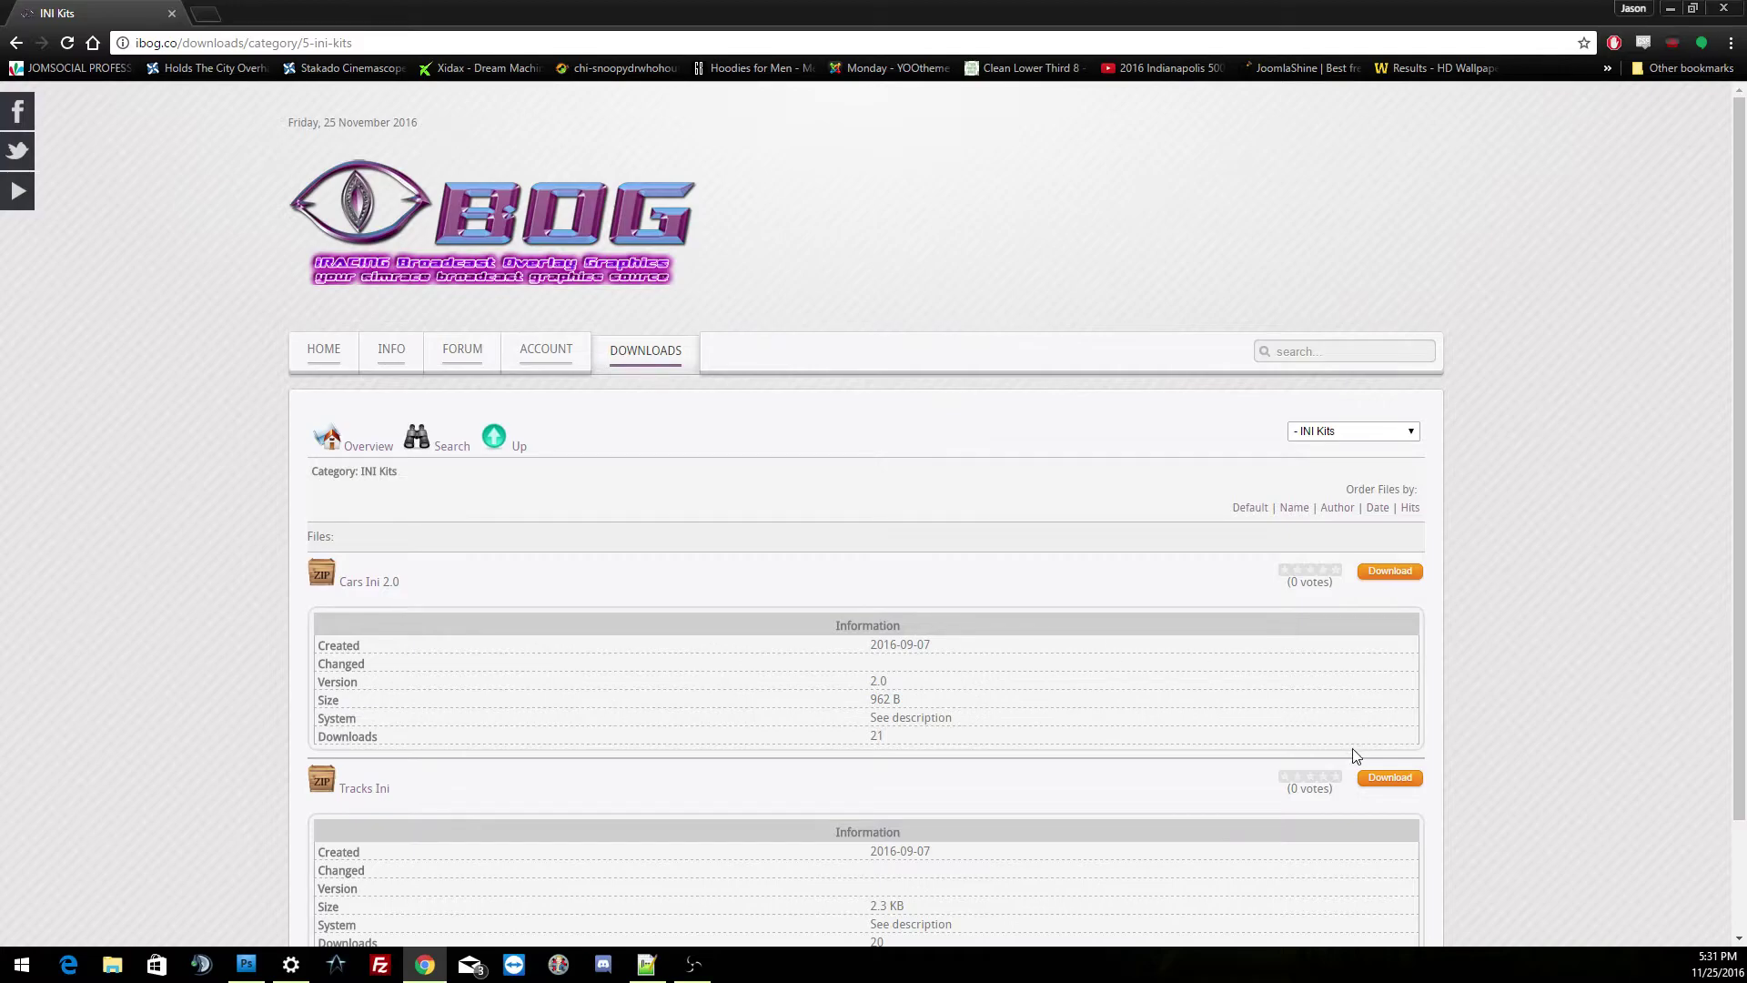
Download the FOX 2015 theme from the Themes category of the iRtvo downloads and close the browser.
left_click(655, 351)
left_click(368, 559)
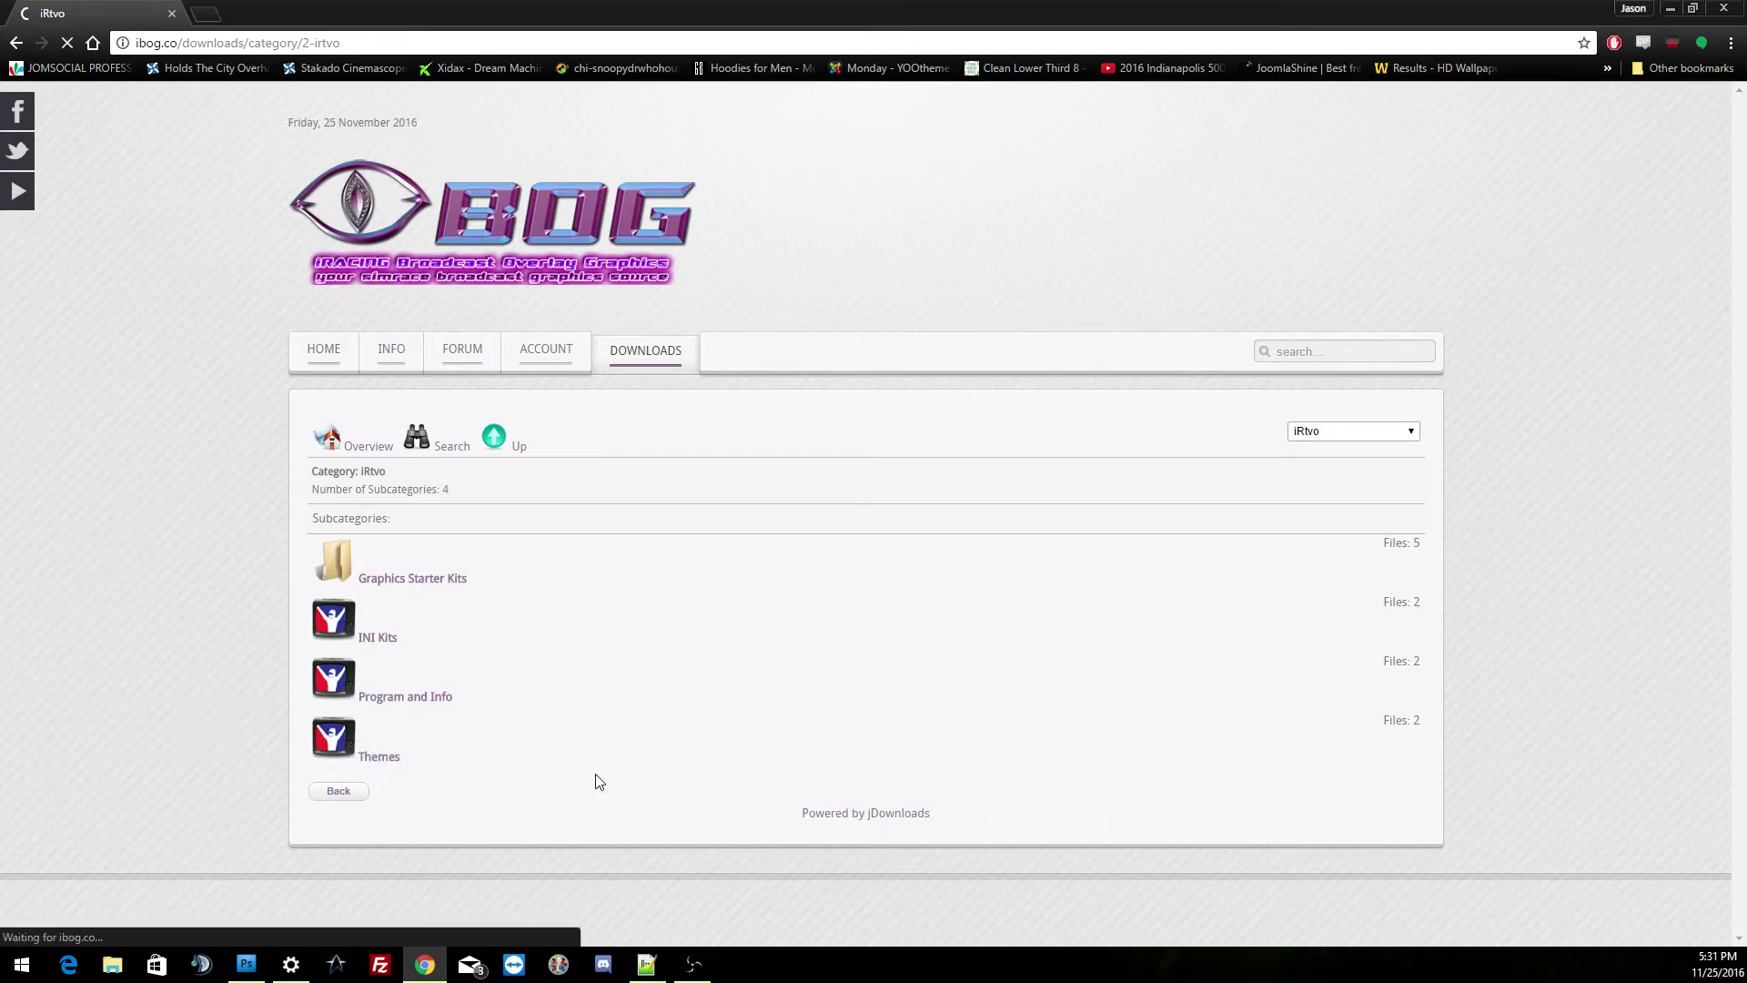
scroll(385, 574, "down", 3)
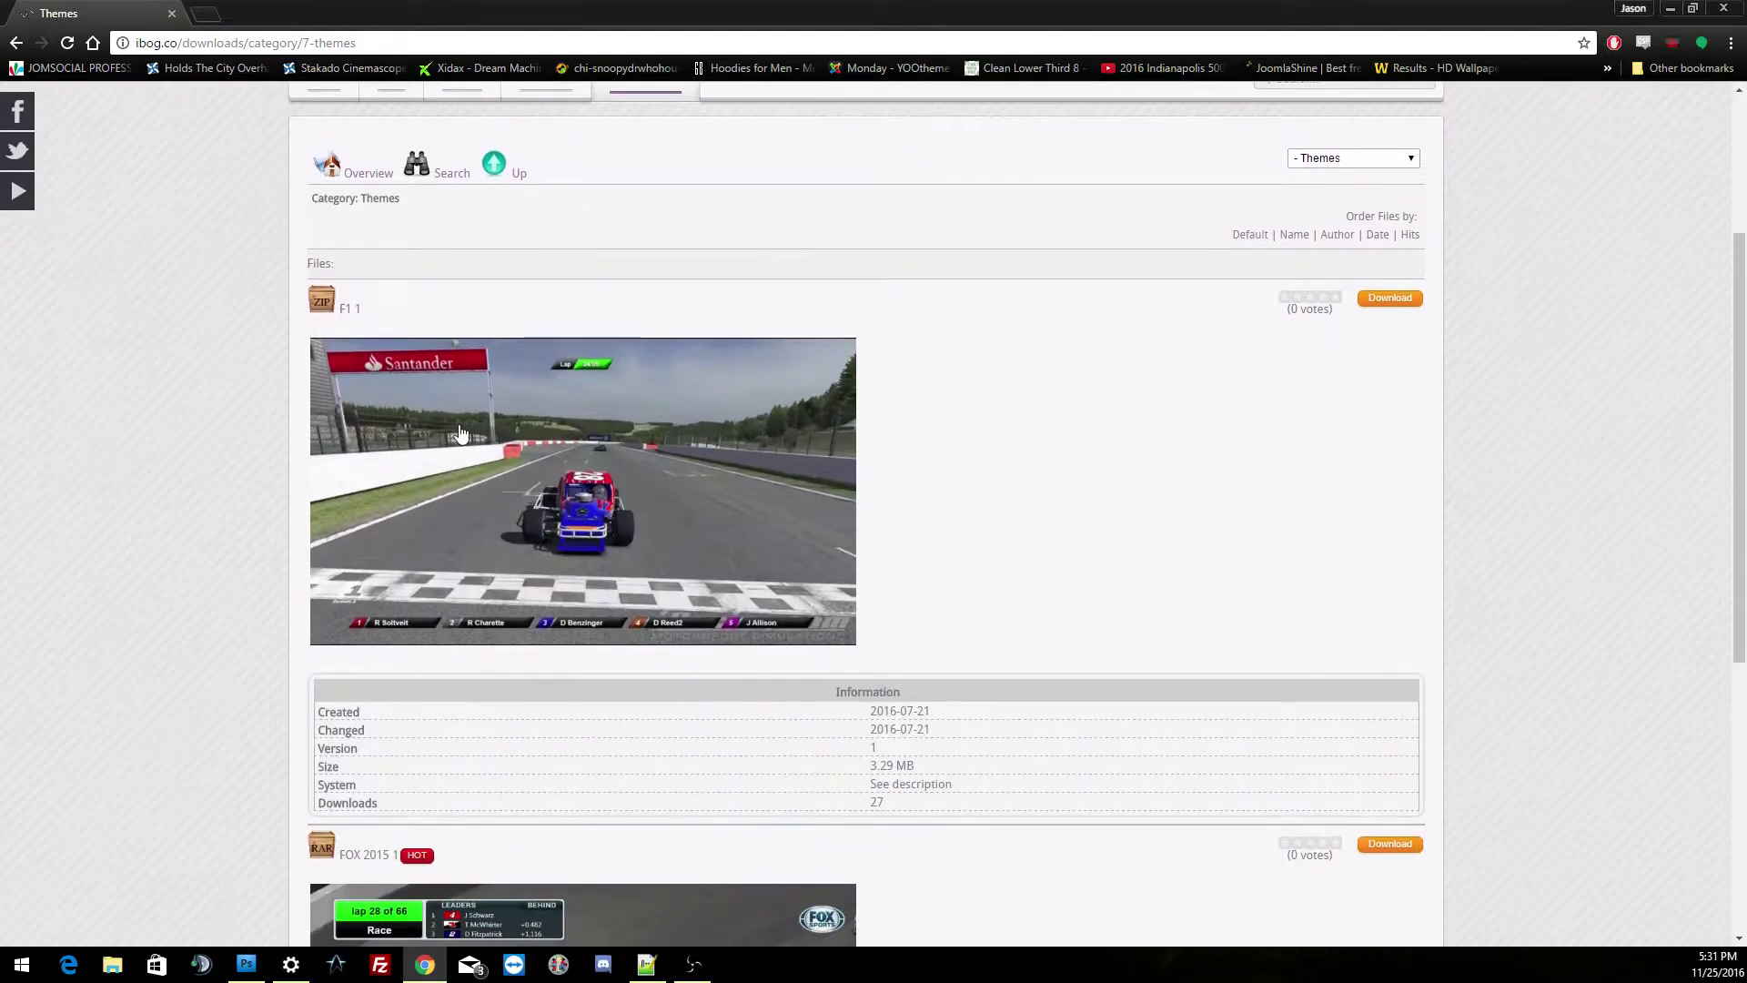
scroll(515, 414, "down", 1)
scroll(515, 414, "down", 3)
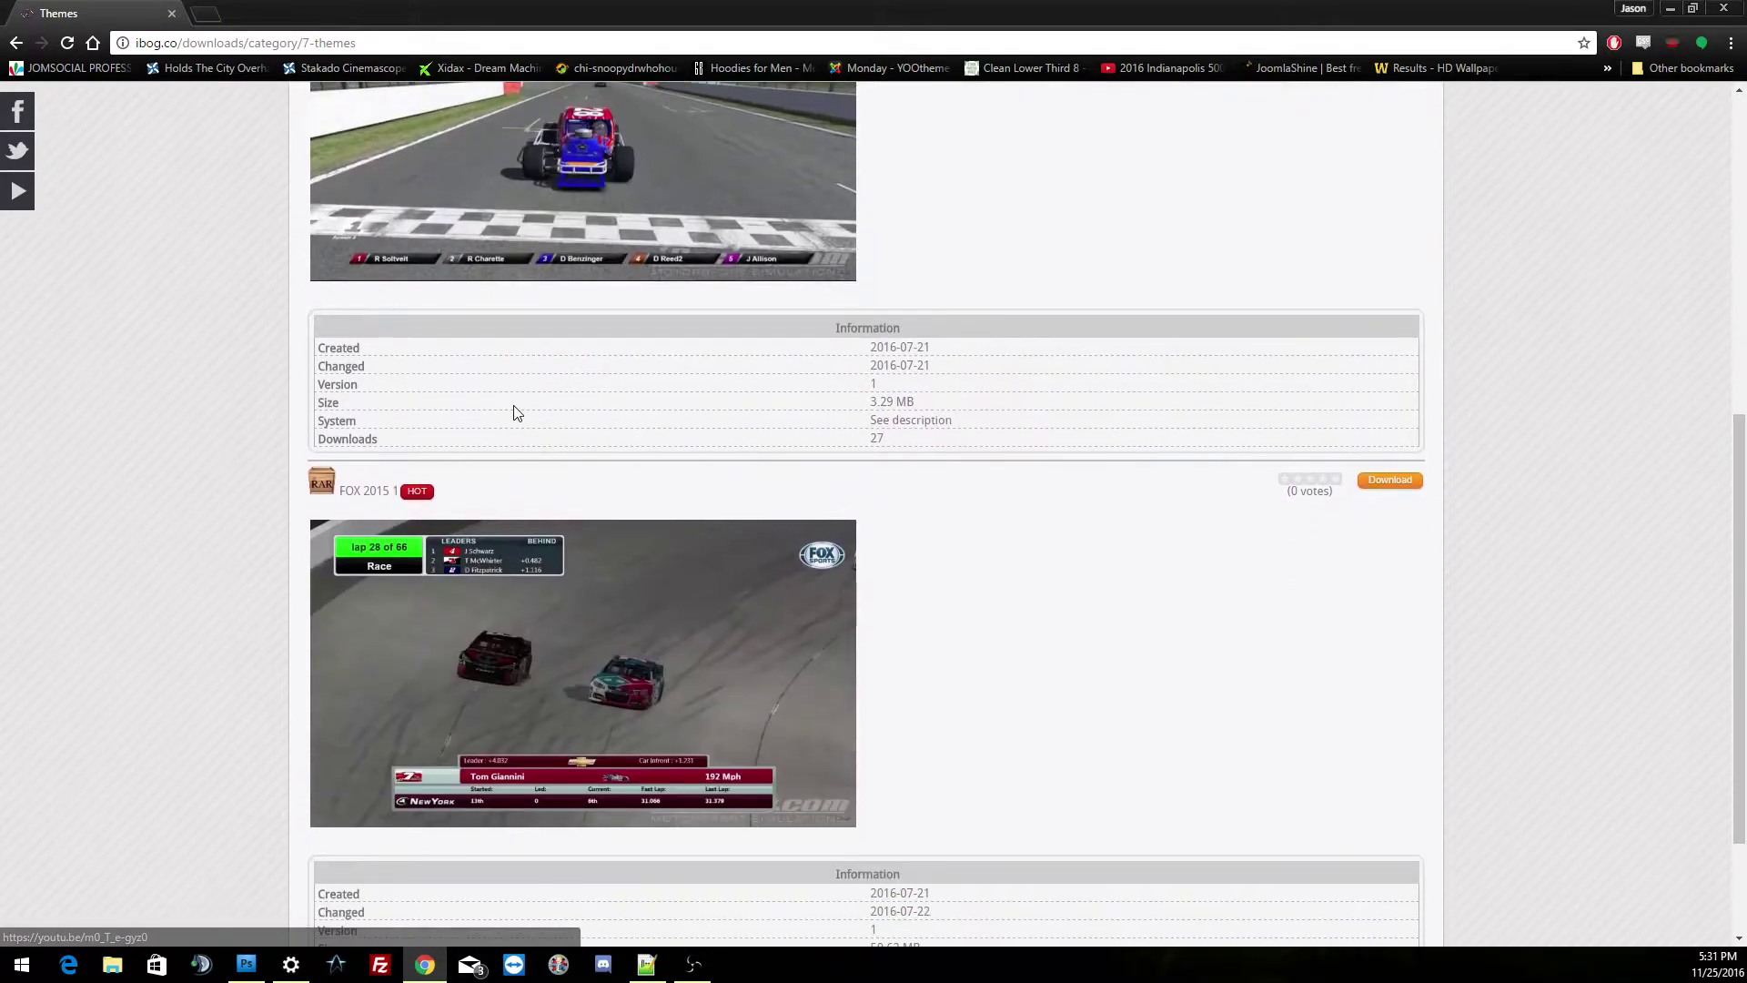
scroll(515, 414, "down", 1)
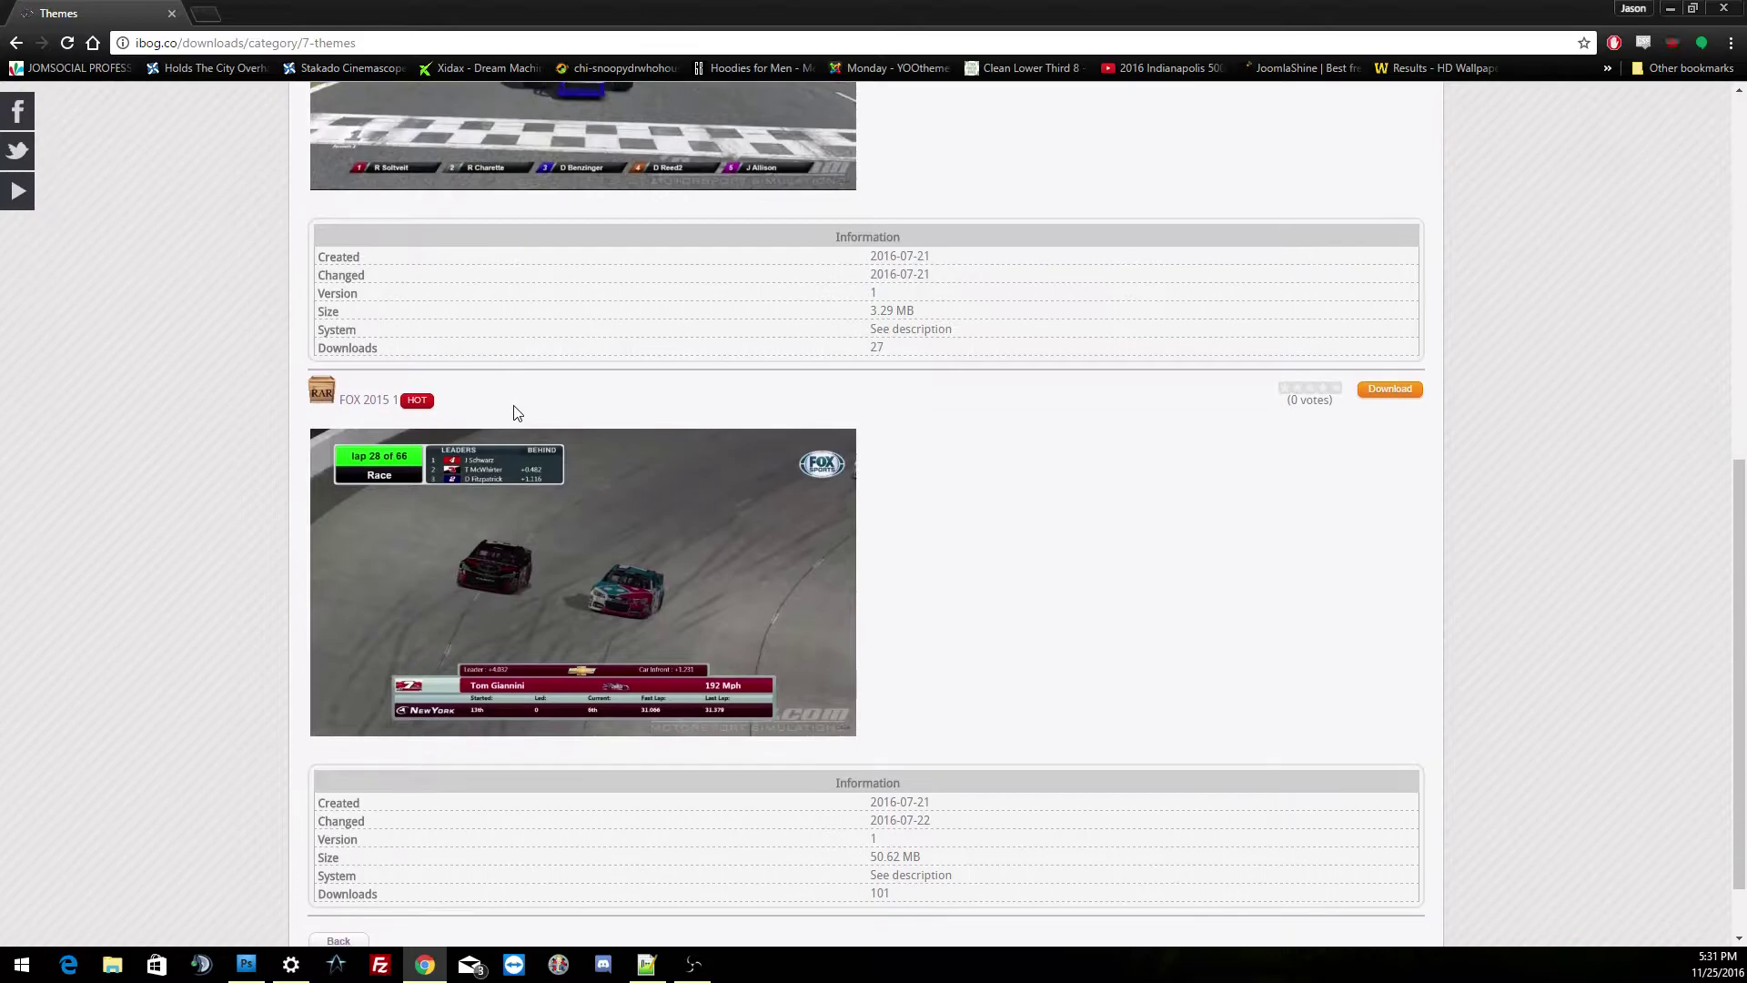
scroll(657, 412, "down", 1)
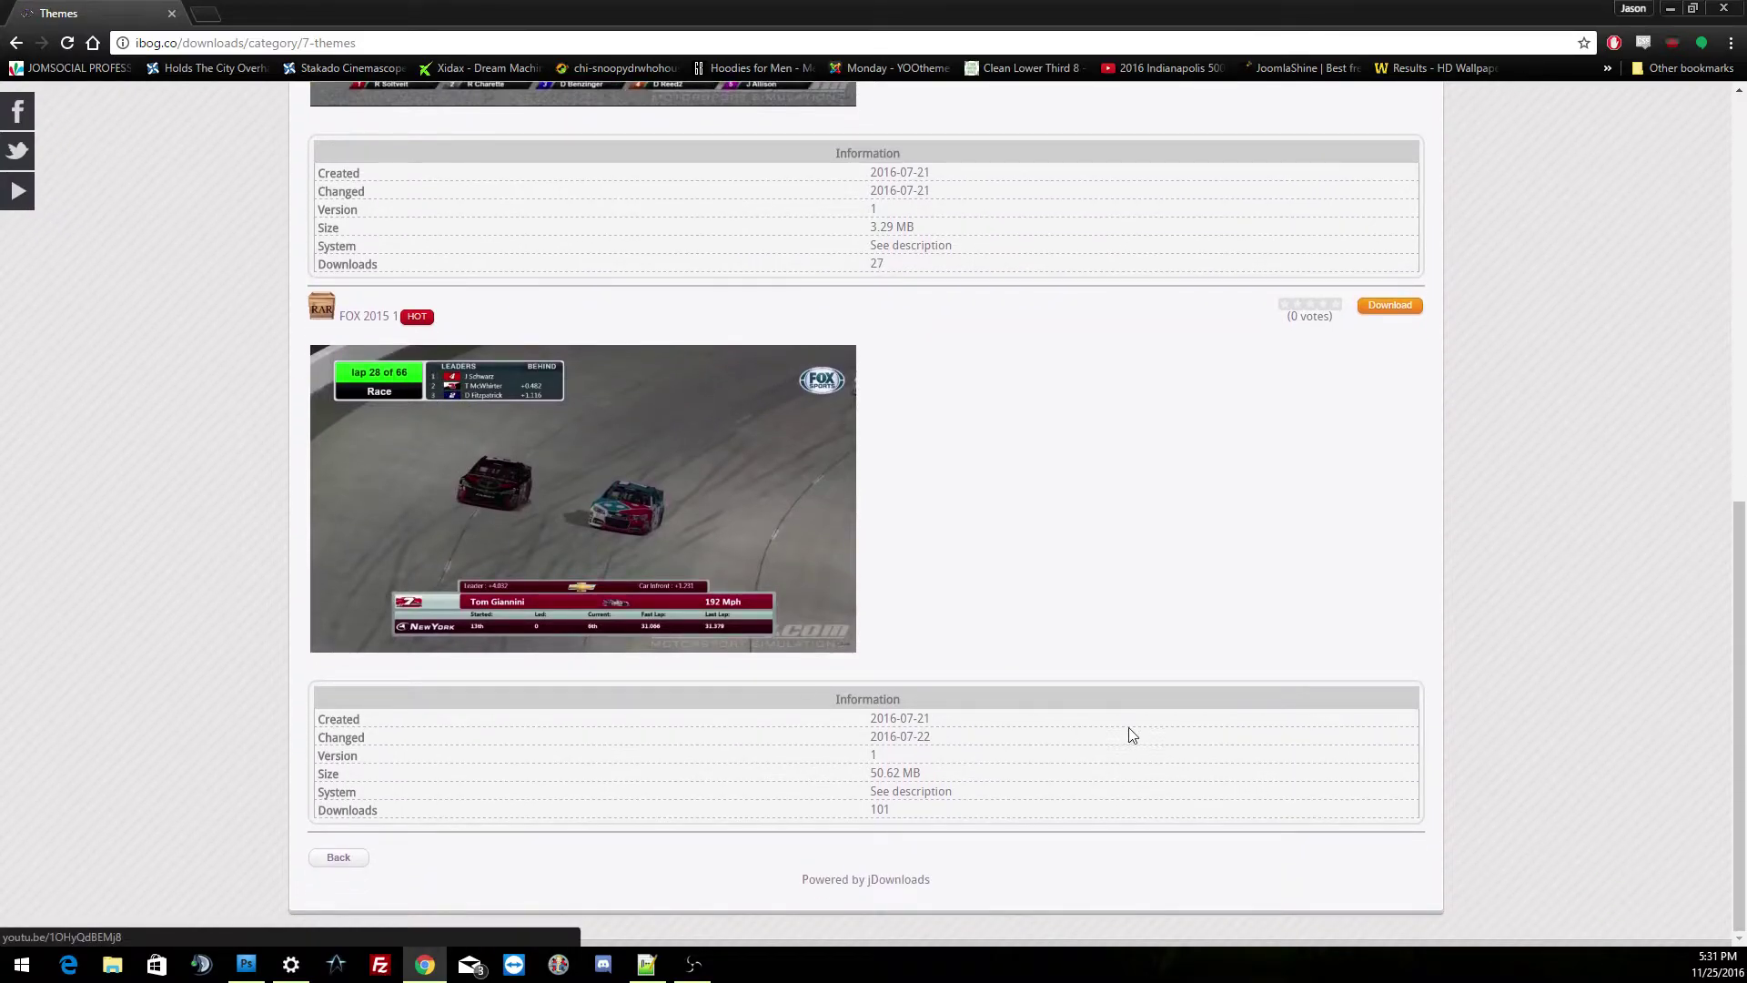
left_click(1389, 306)
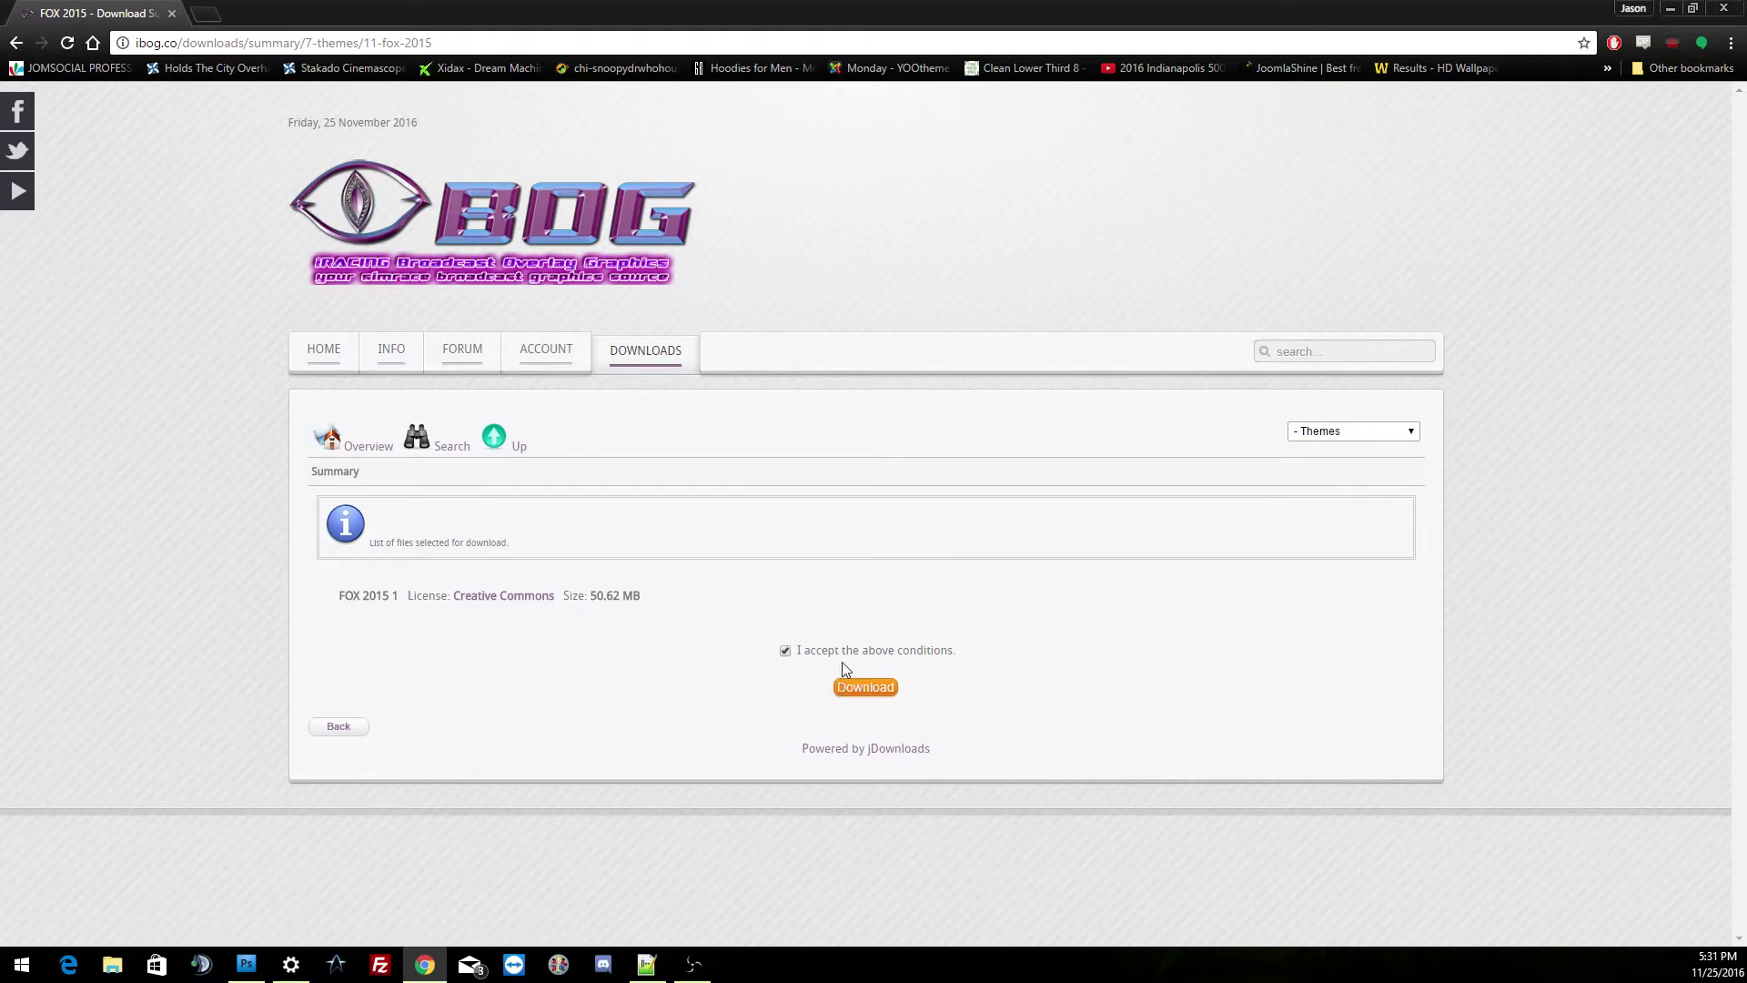
left_click(860, 688)
left_click(172, 13)
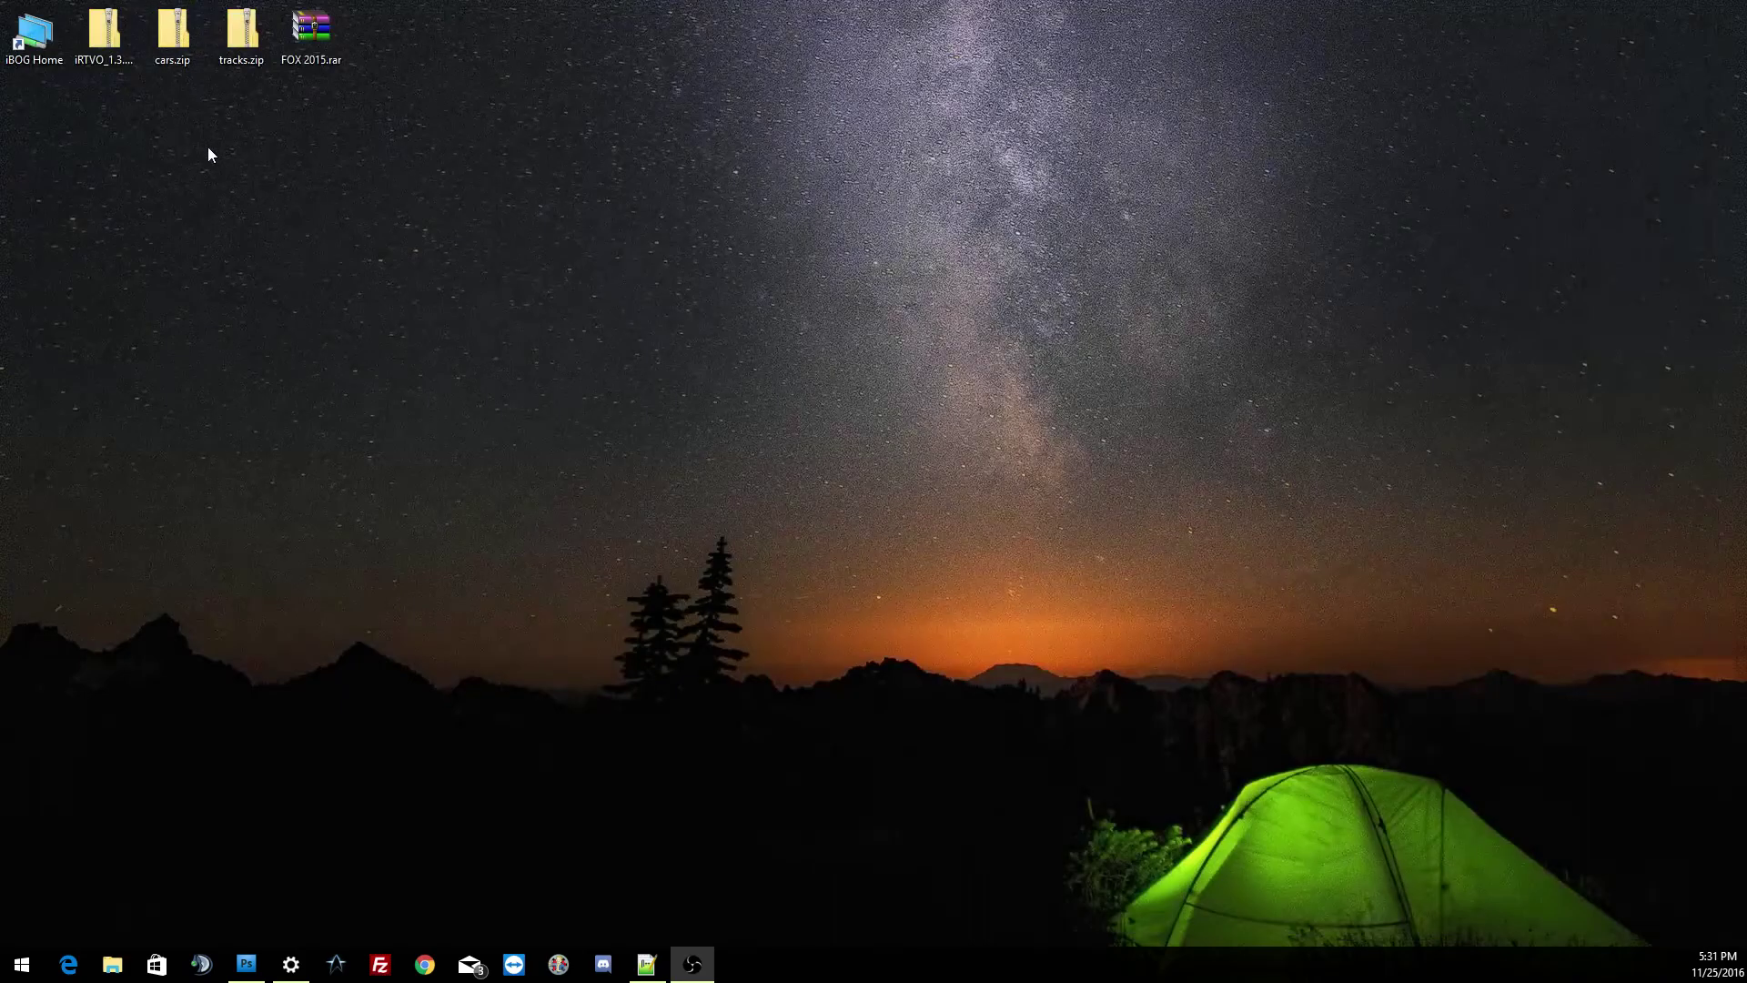
Examine the contents of the Release - Kopie folder inside the iRTVO_1.3.0RC11b archive and close the window.
left_click(122, 35)
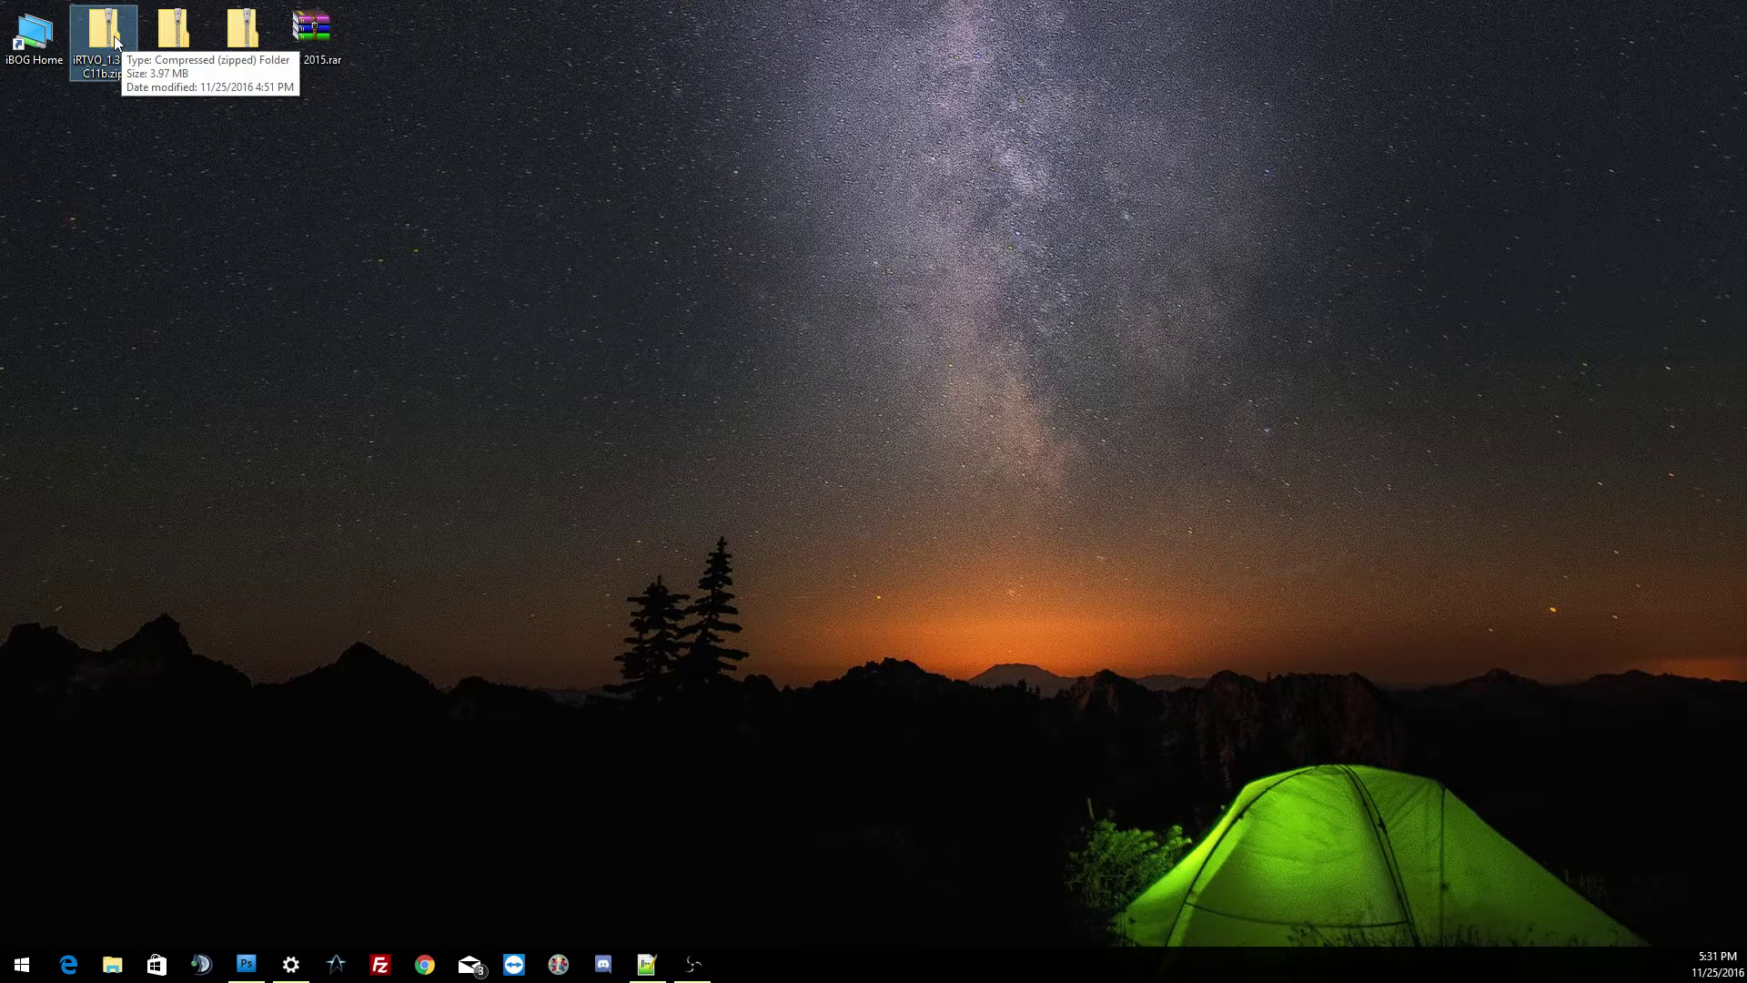
double_click(117, 38)
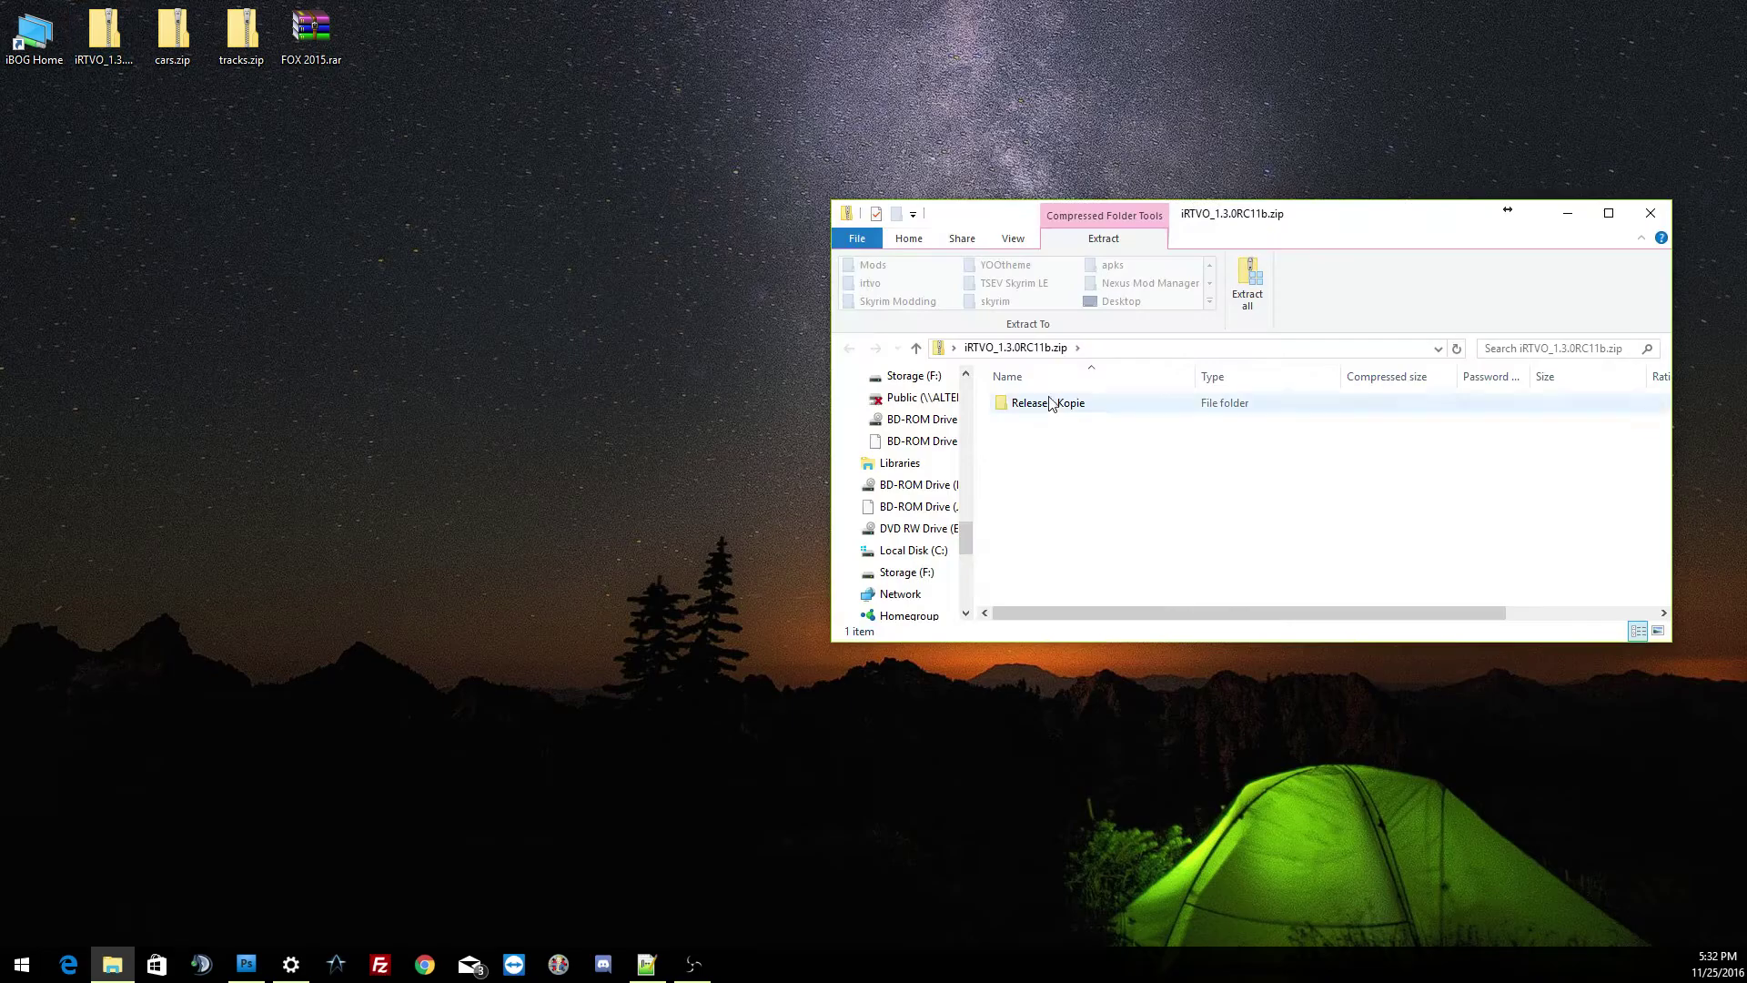
left_click(1038, 411)
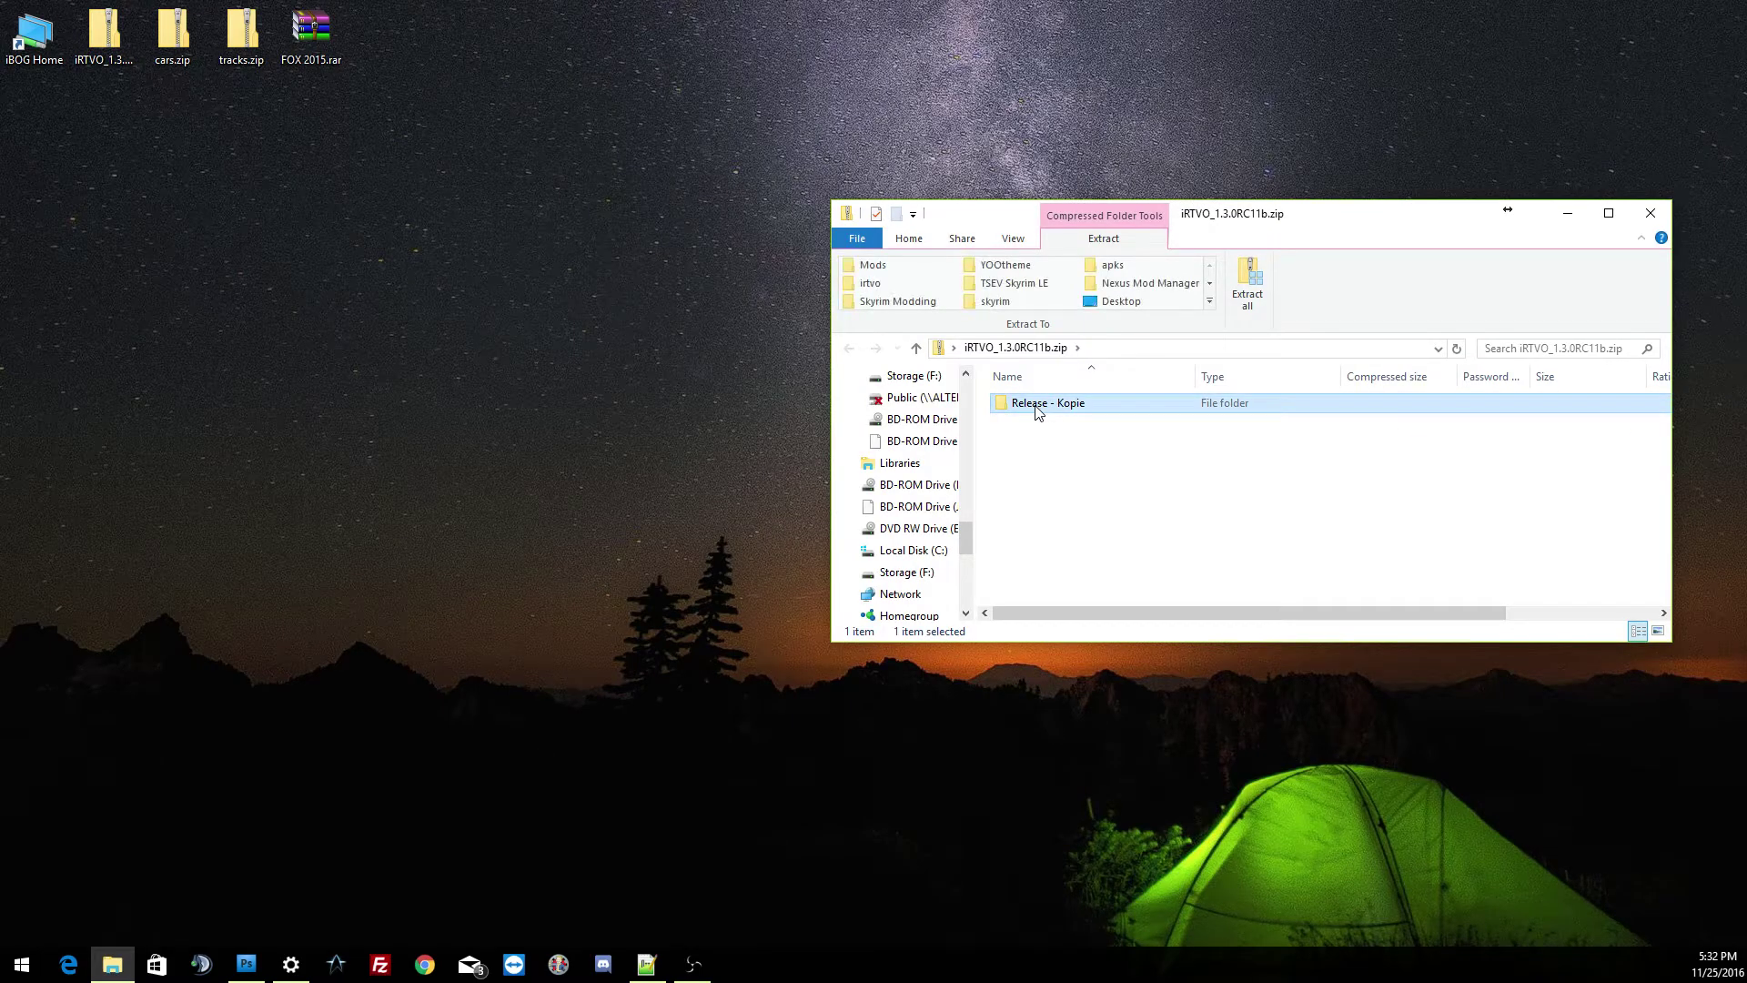
double_click(1038, 412)
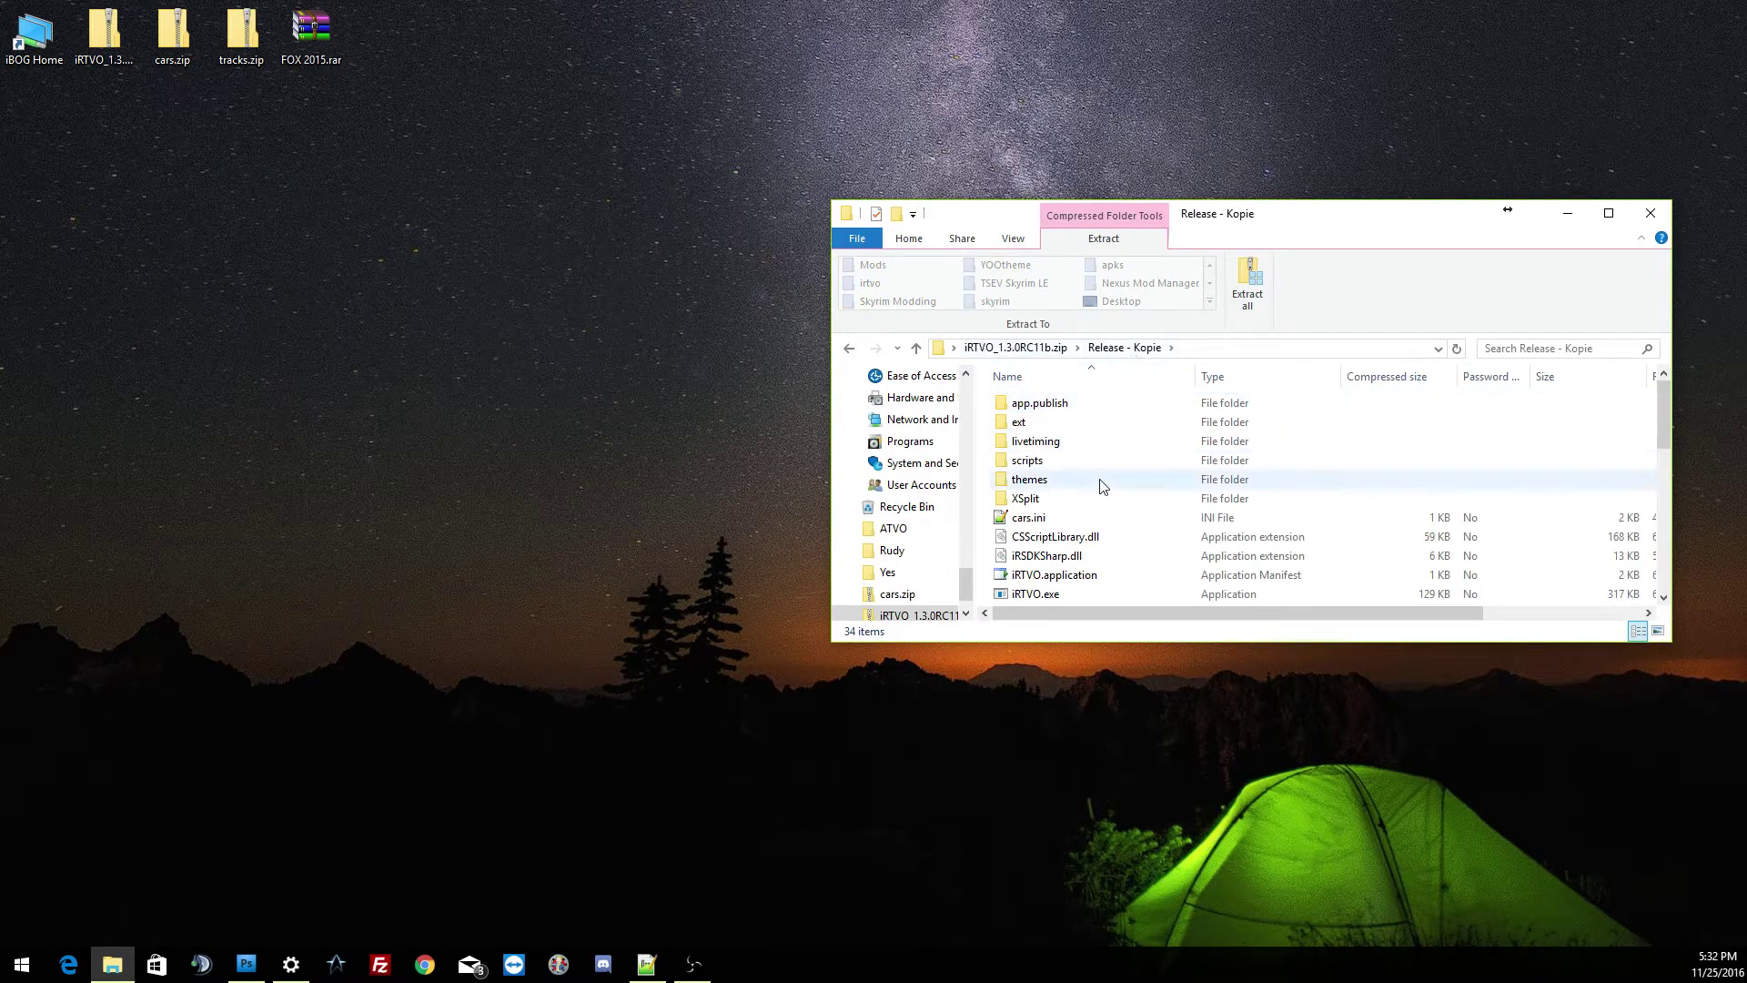
scroll(1101, 487, "down", 5)
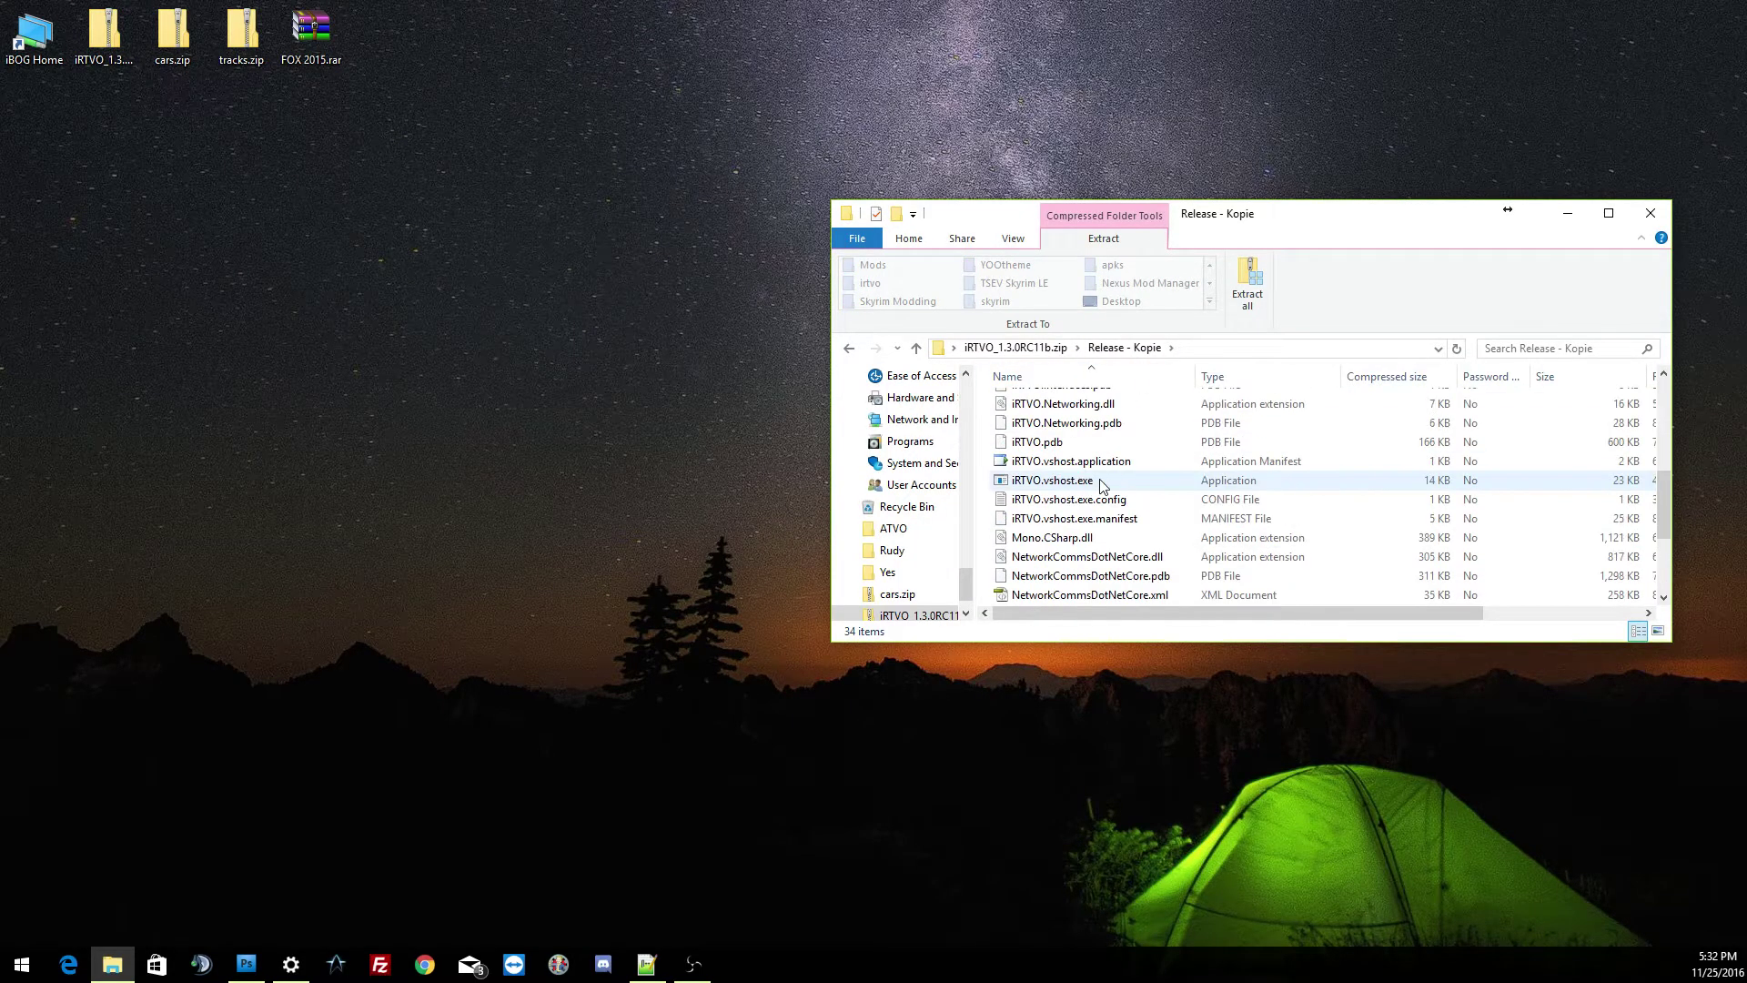
left_click(916, 350)
left_click(916, 349)
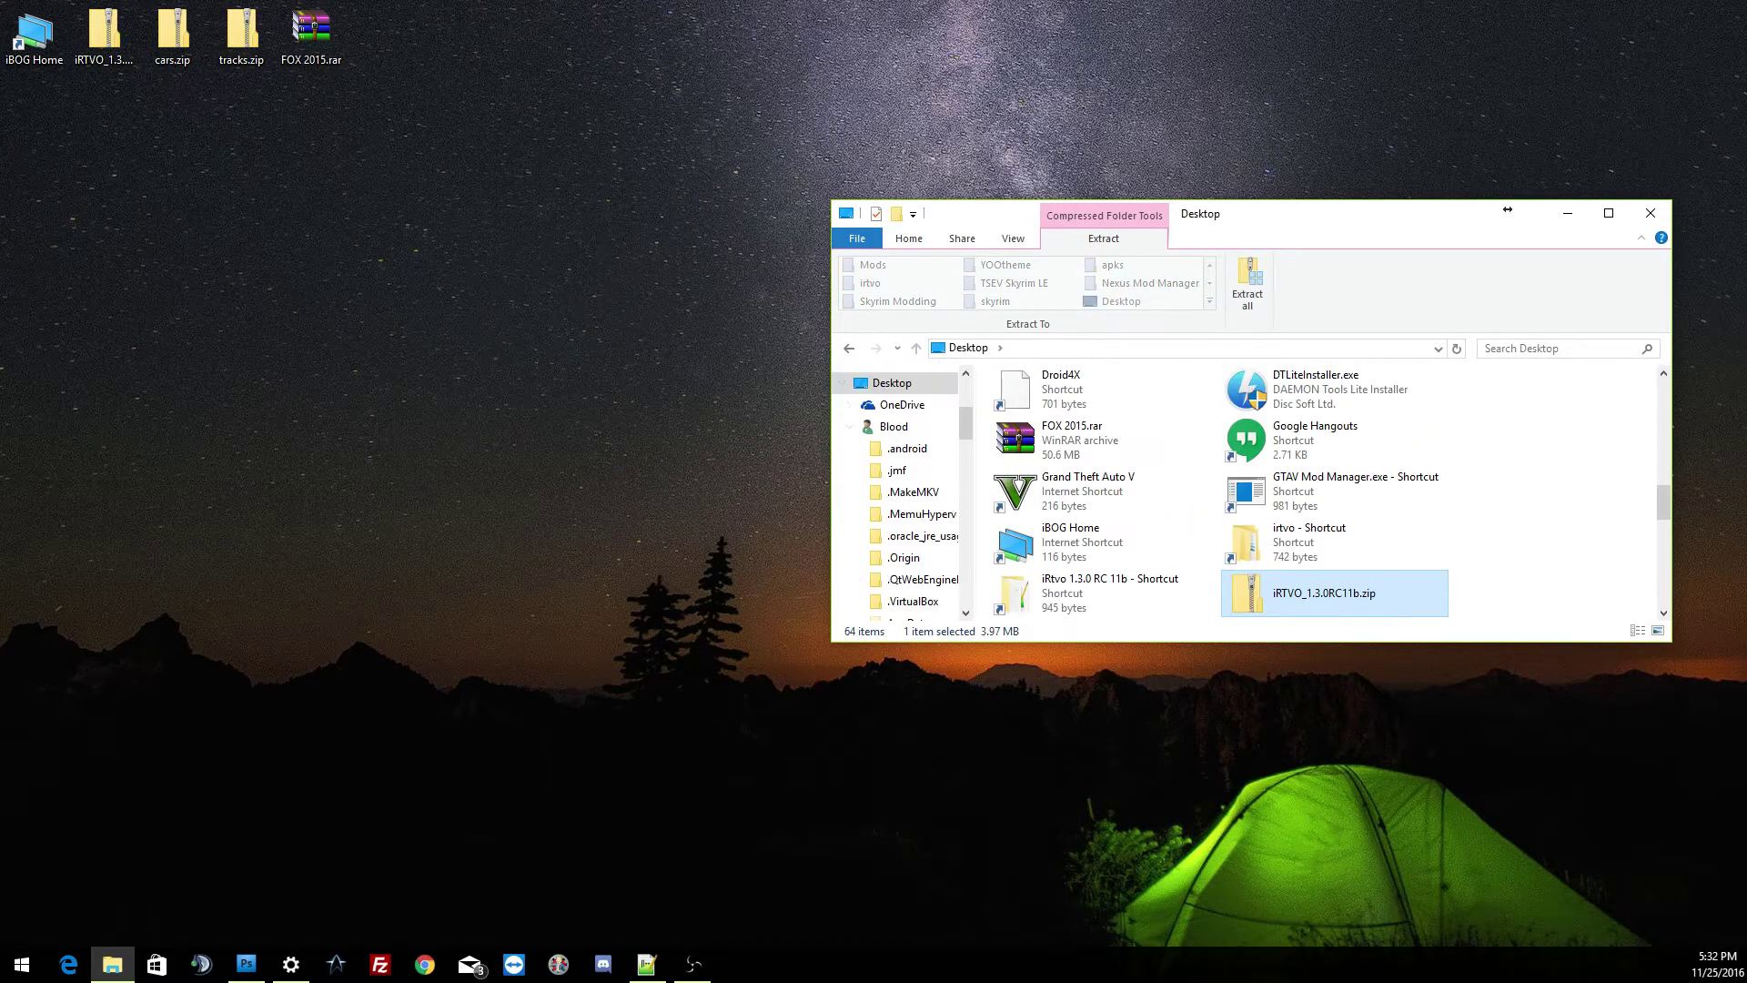
left_click(1650, 213)
Extract the entire iRTVO_1.3.0RC11b.zip archive into an iRTVO_1.3.0RC11b folder on the desktop.
left_click(104, 35)
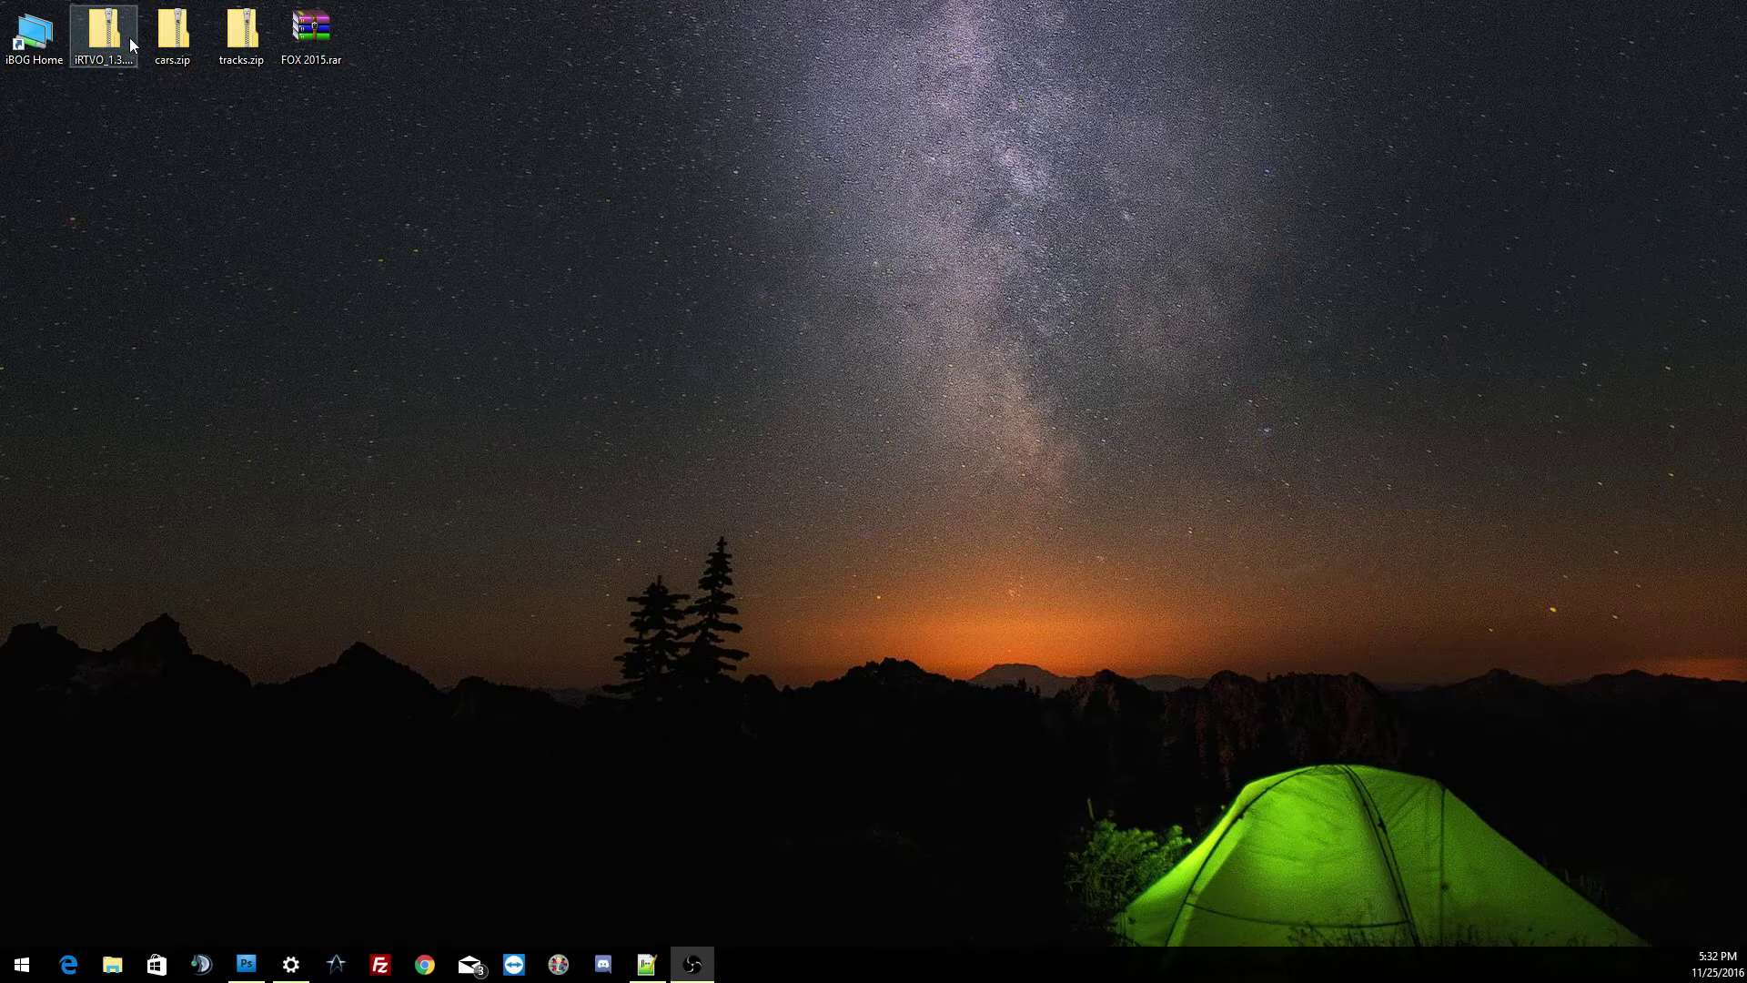
right_click(130, 43)
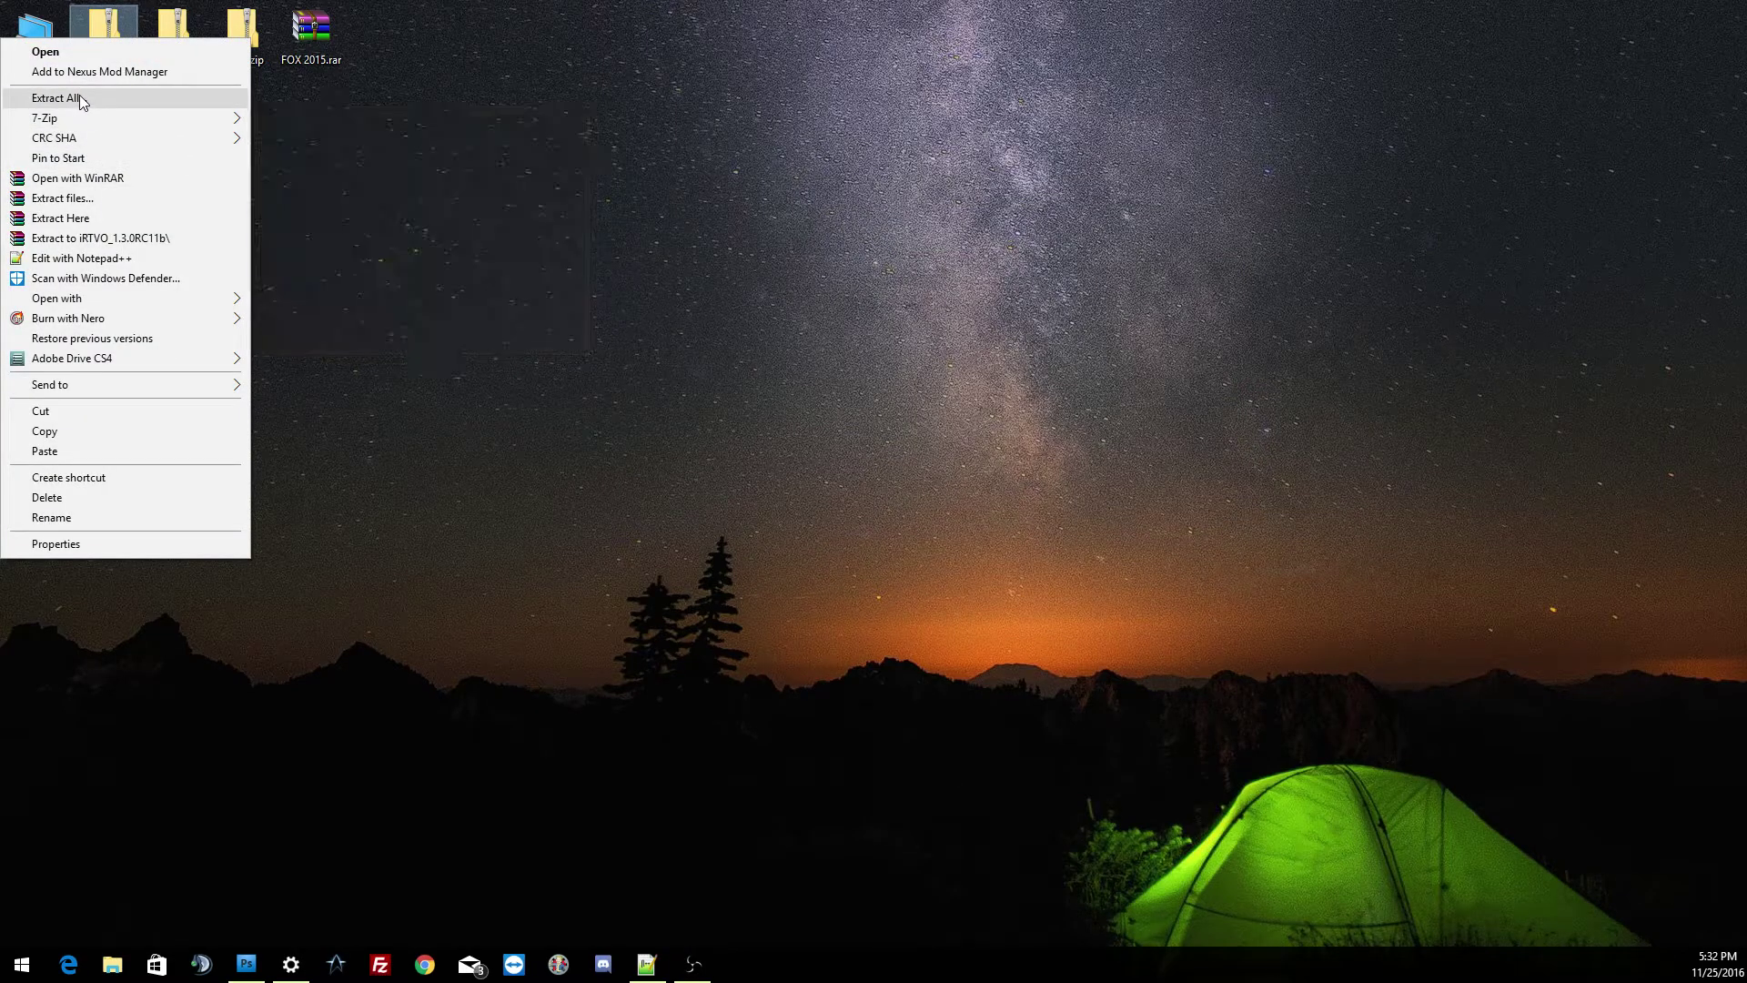
left_click(81, 100)
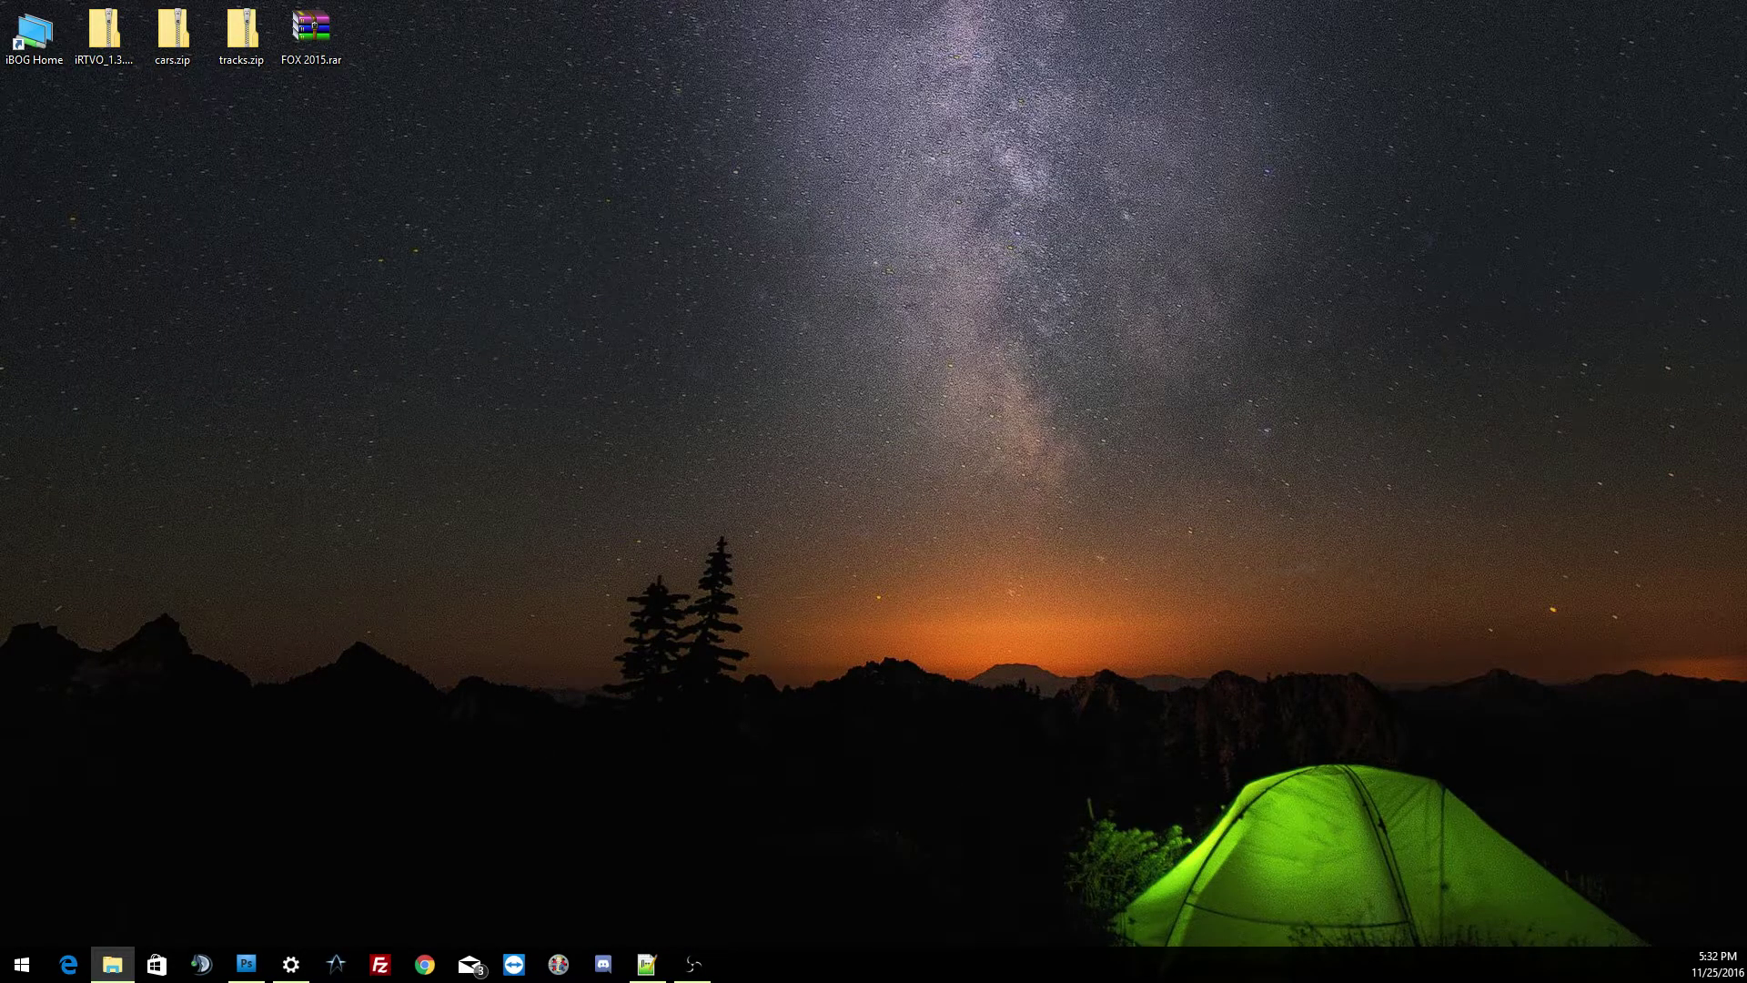
left_click_drag(1283, 290, 678, 309)
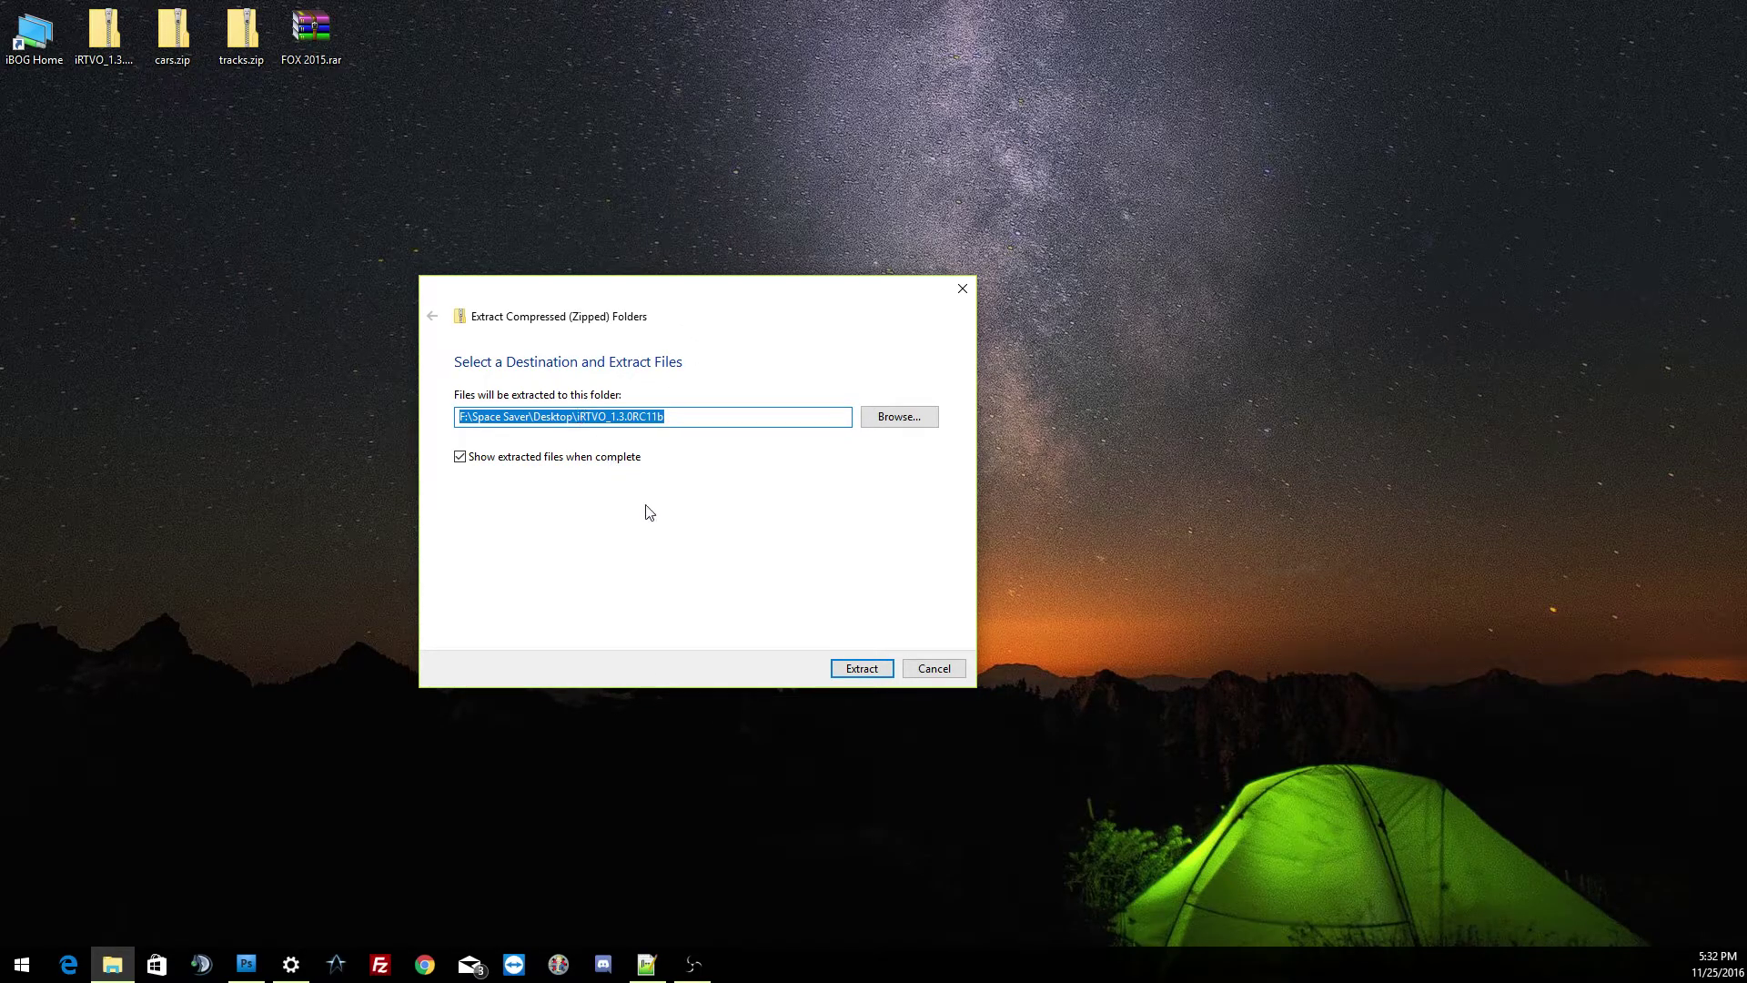
left_click(839, 673)
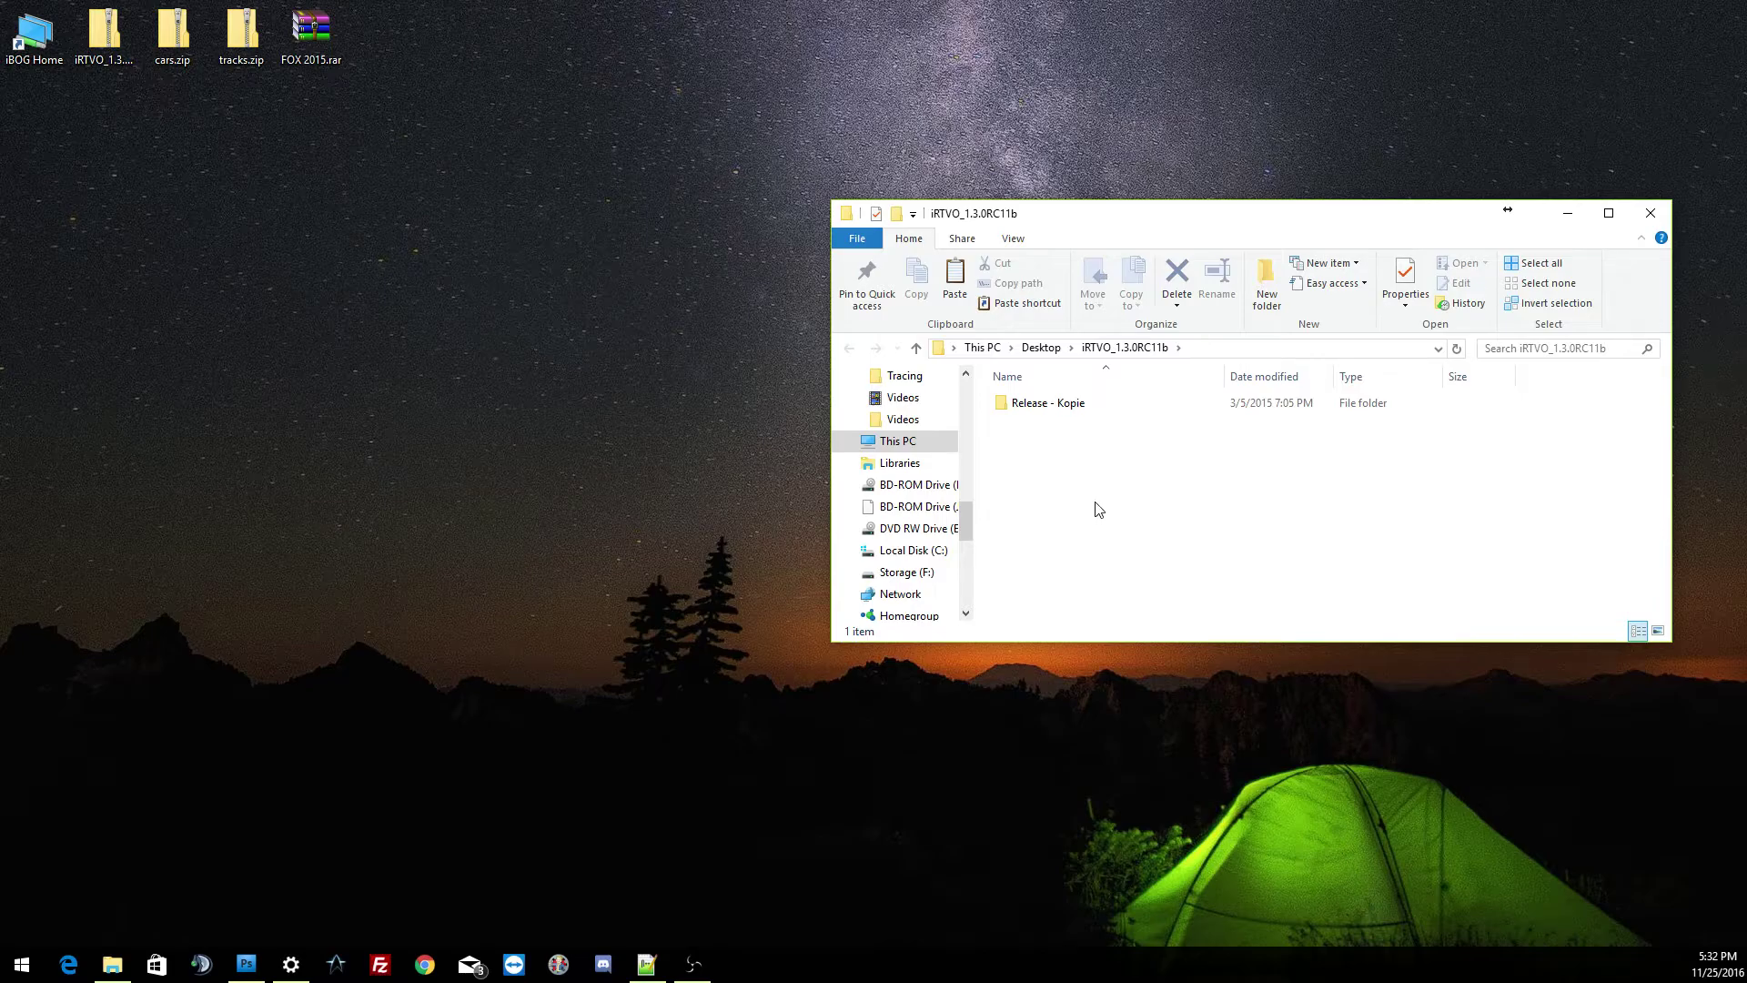
Replace cars.ini in the extracted Release - Kopie folder with the copy from cars.zip and close the archive.
double_click(1055, 407)
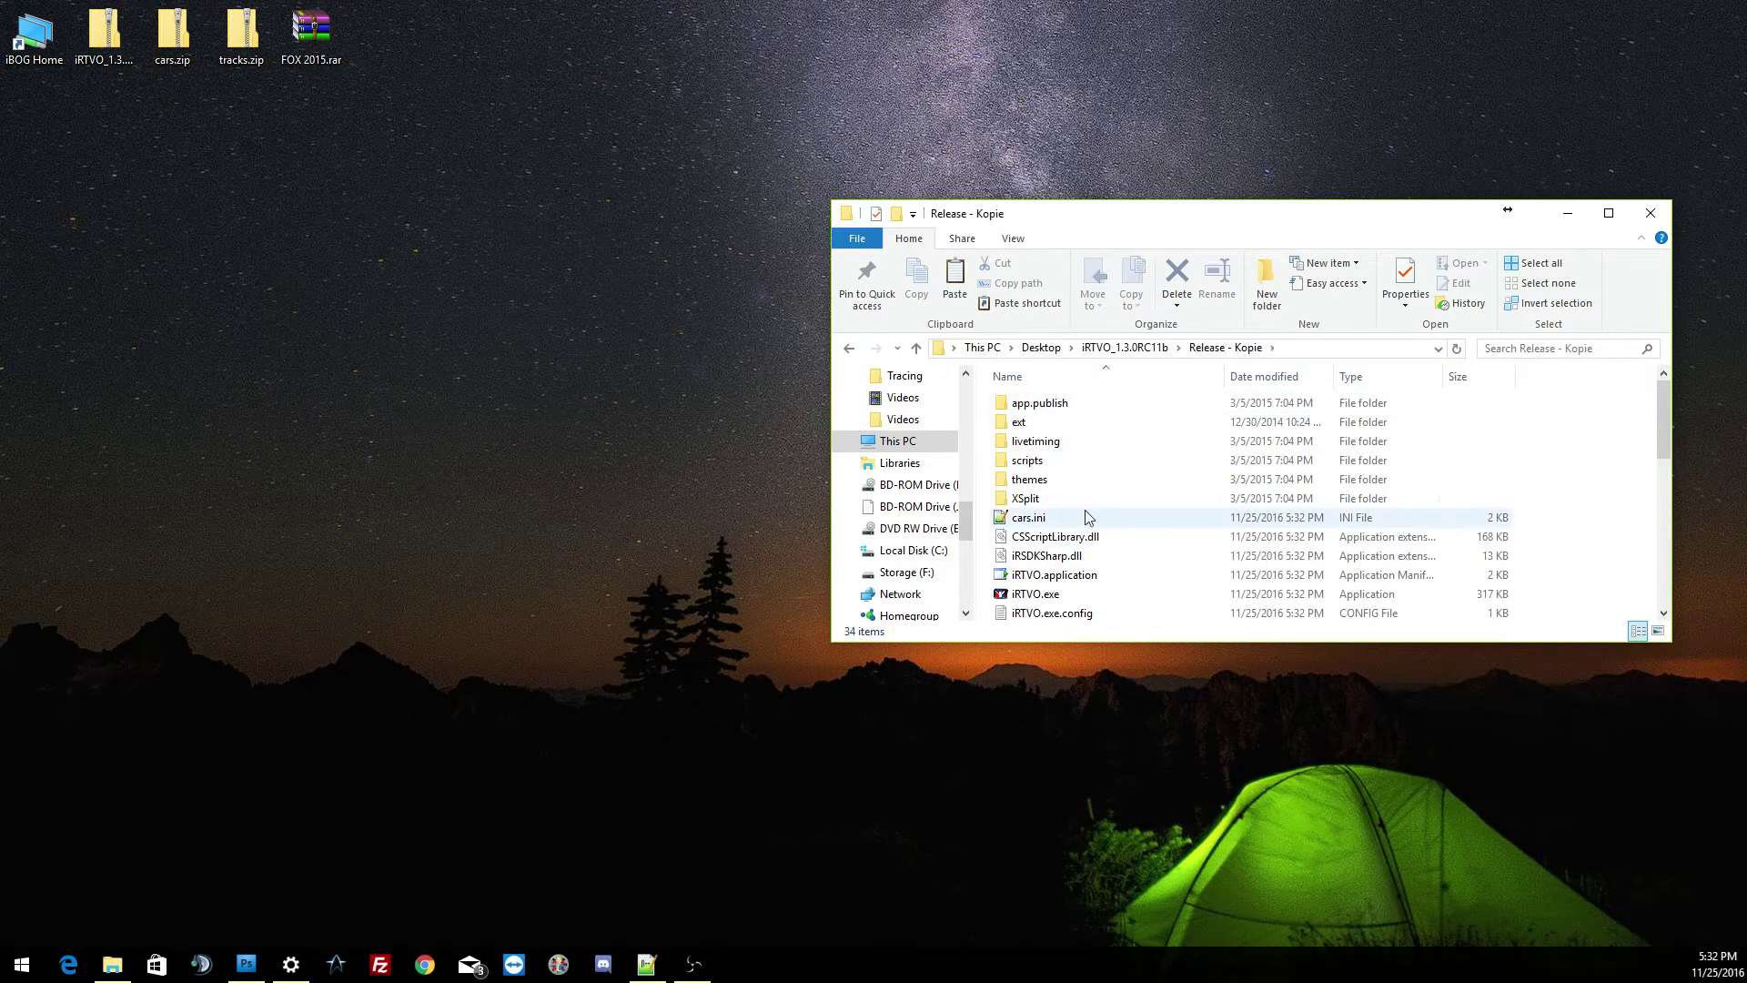
scroll(1044, 465, "down", 7)
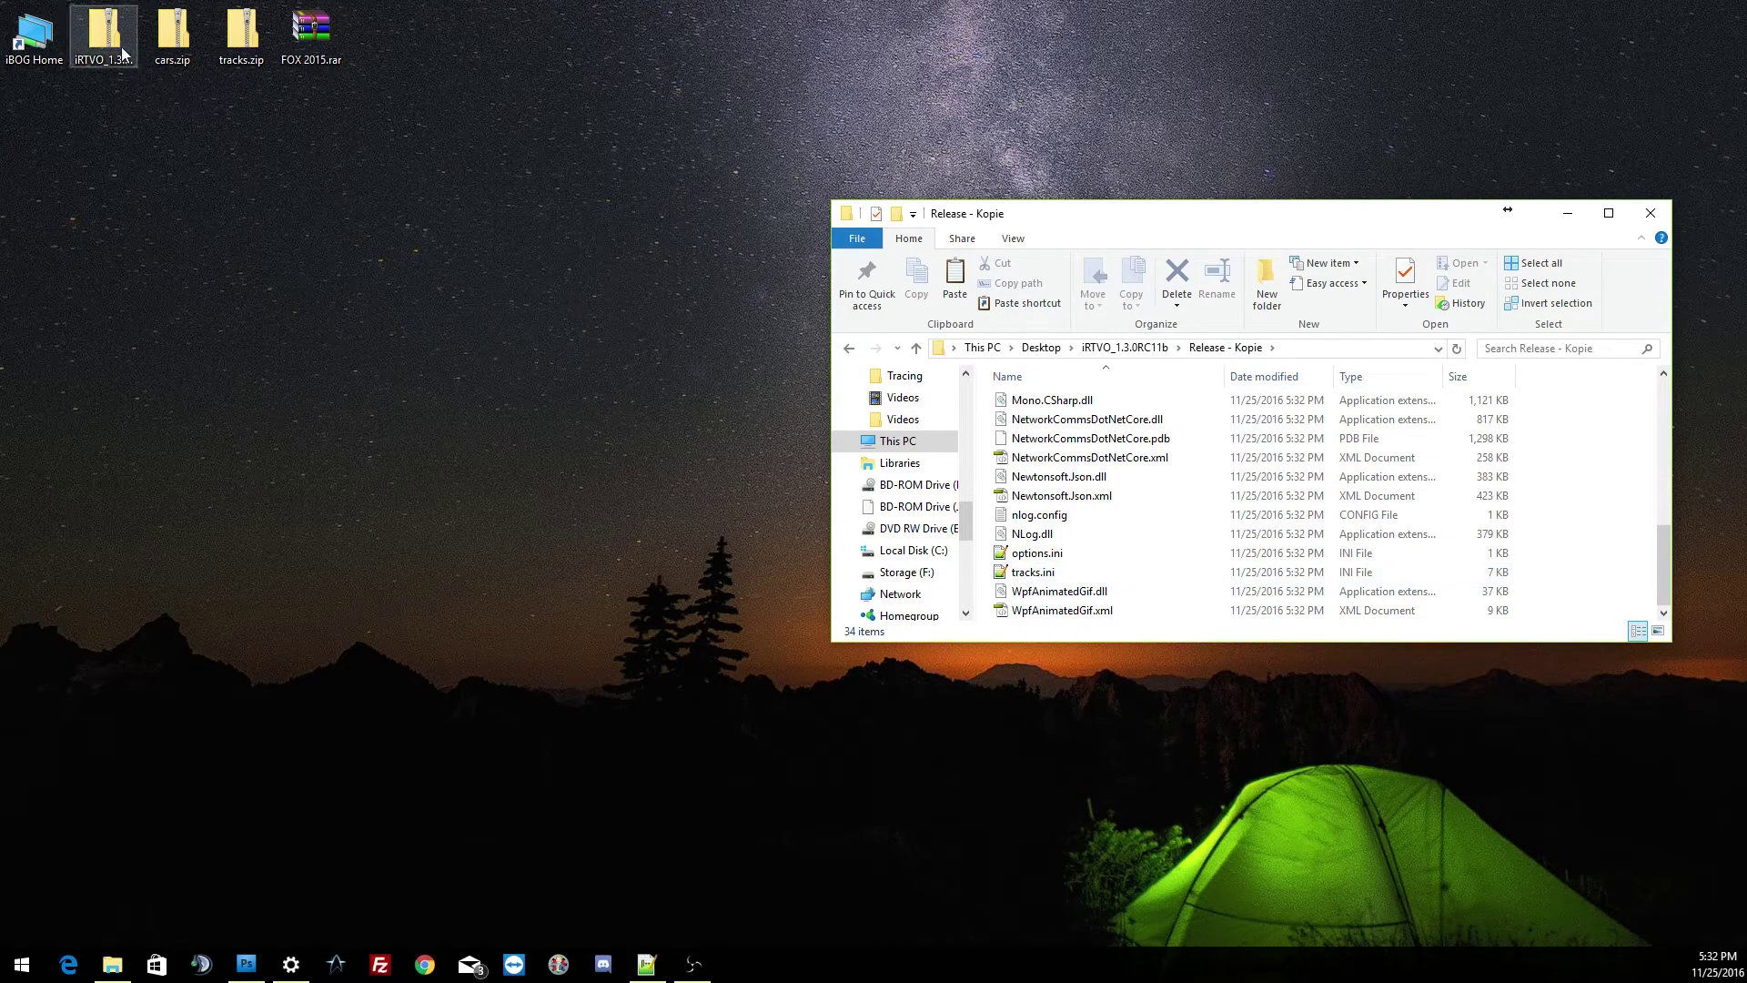
double_click(200, 47)
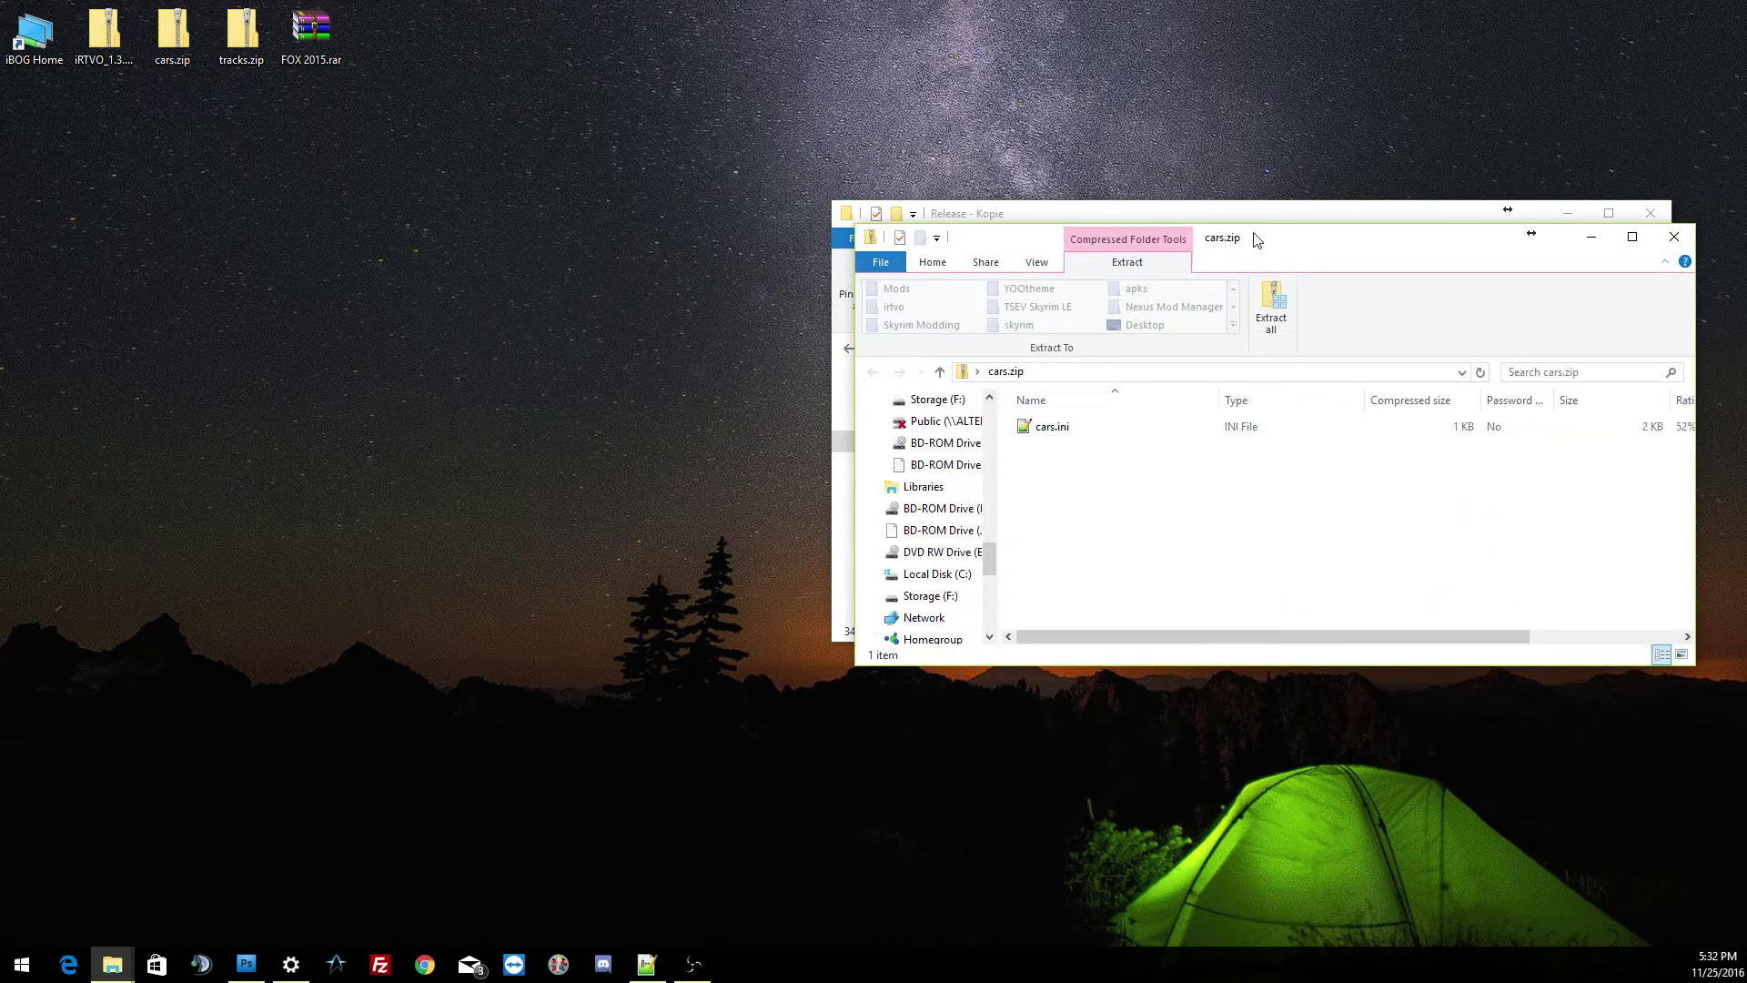
left_click_drag(1252, 242, 469, 226)
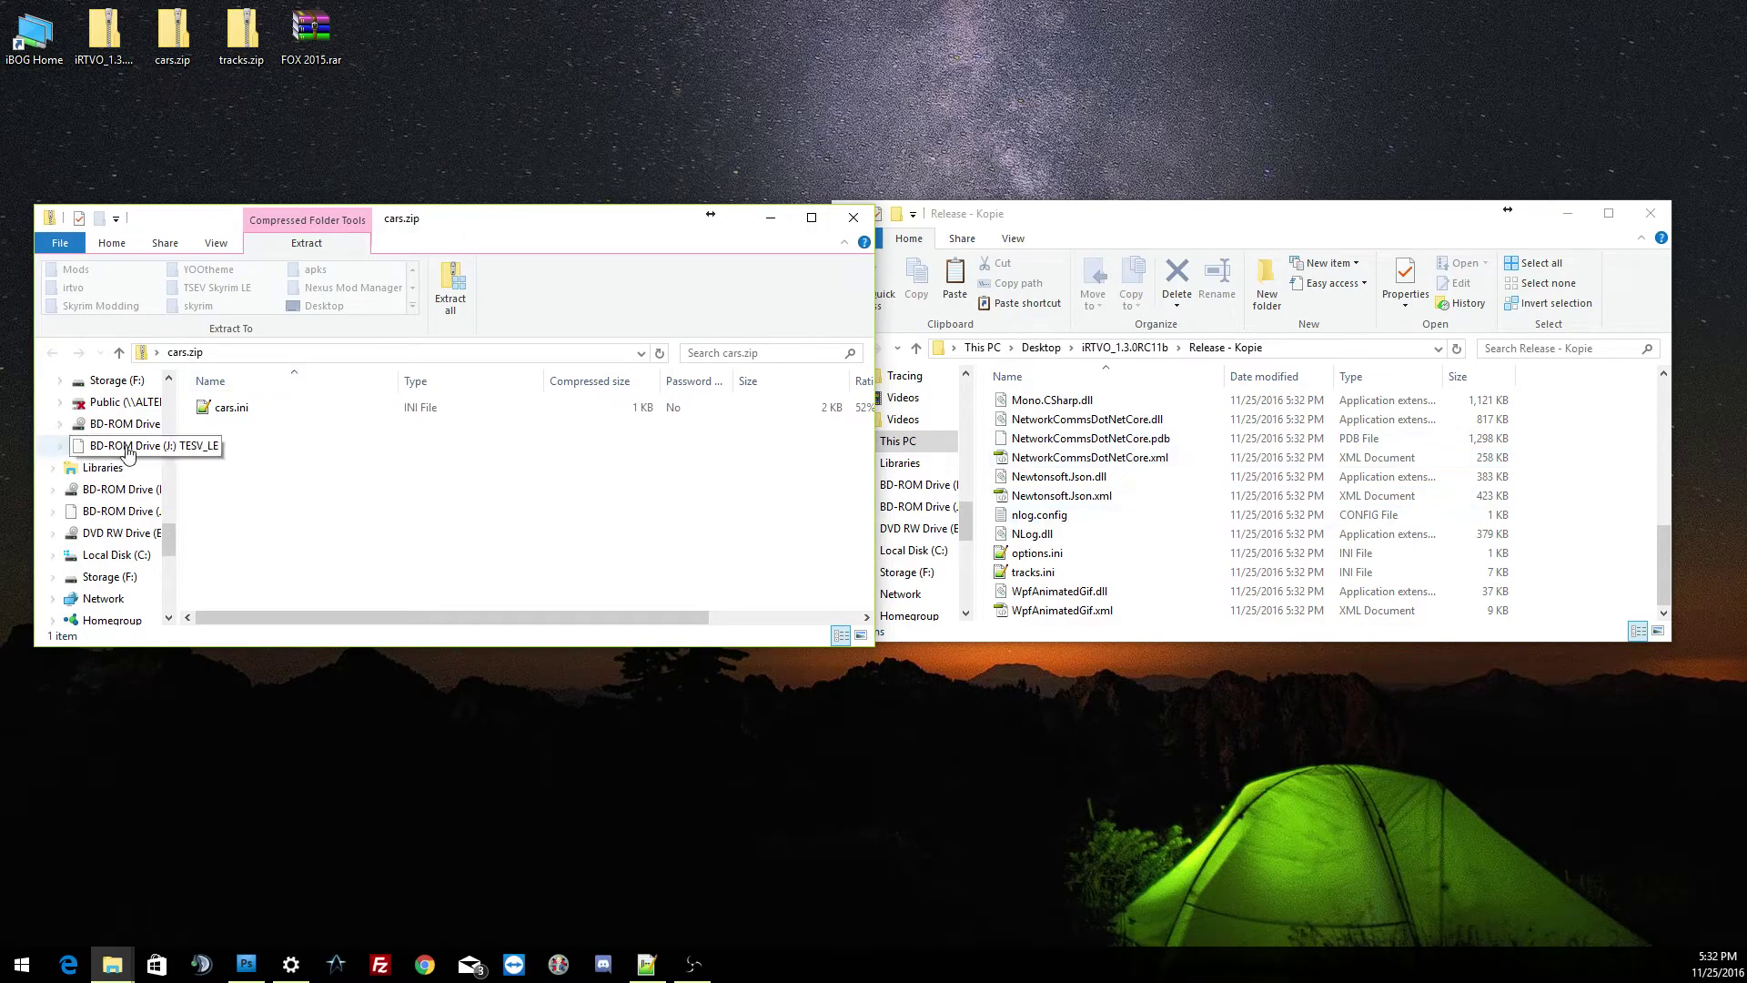
left_click_drag(228, 408, 1594, 551)
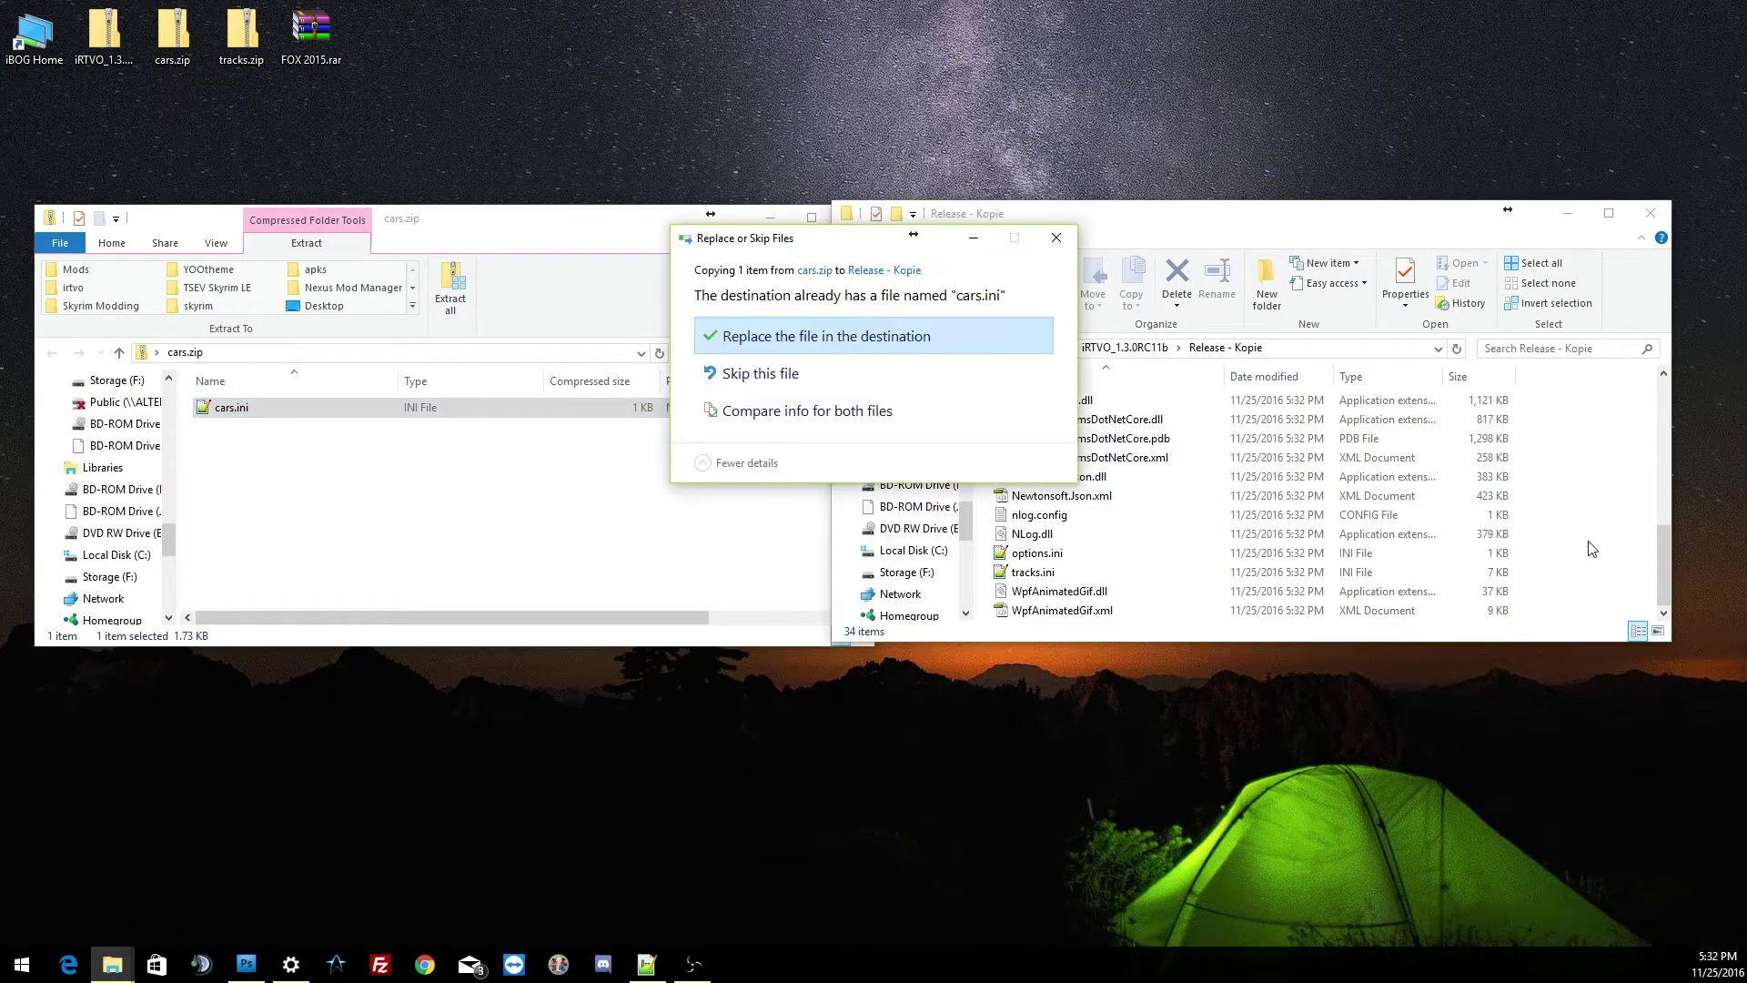
left_click(846, 339)
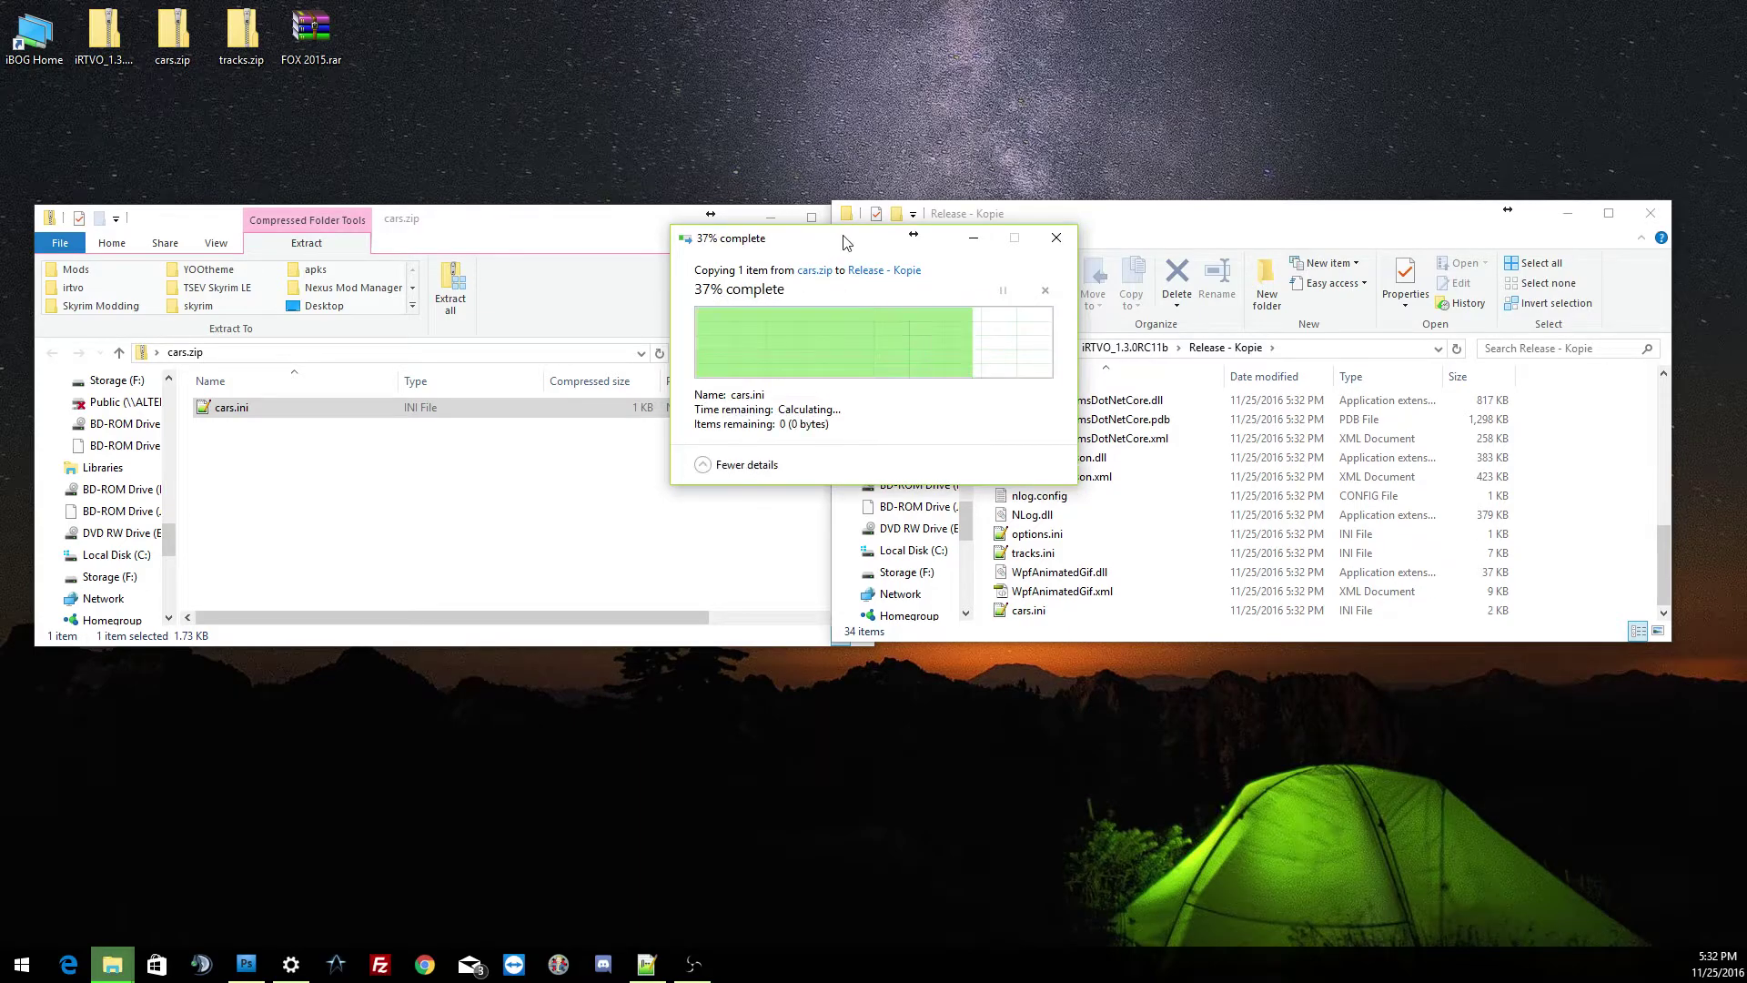
left_click(696, 223)
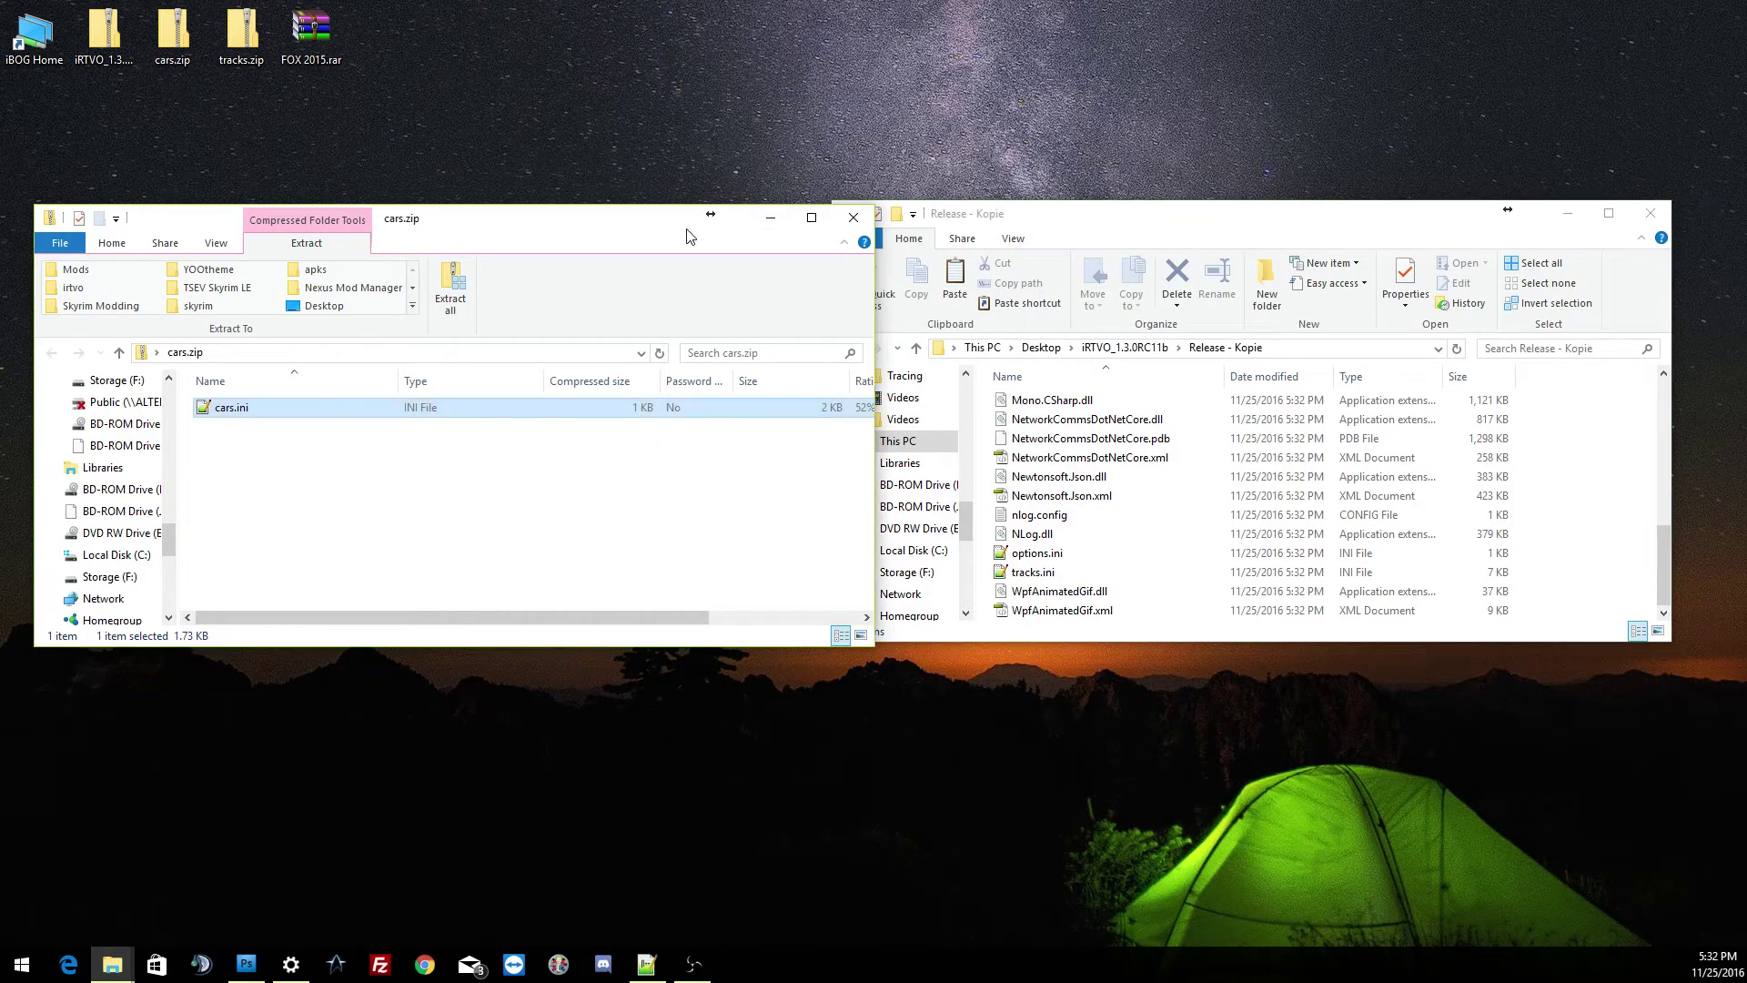
left_click(853, 217)
Replace tracks.ini in the Release - Kopie folder with the copy from tracks.zip and close the archive.
left_click(234, 47)
double_click(234, 47)
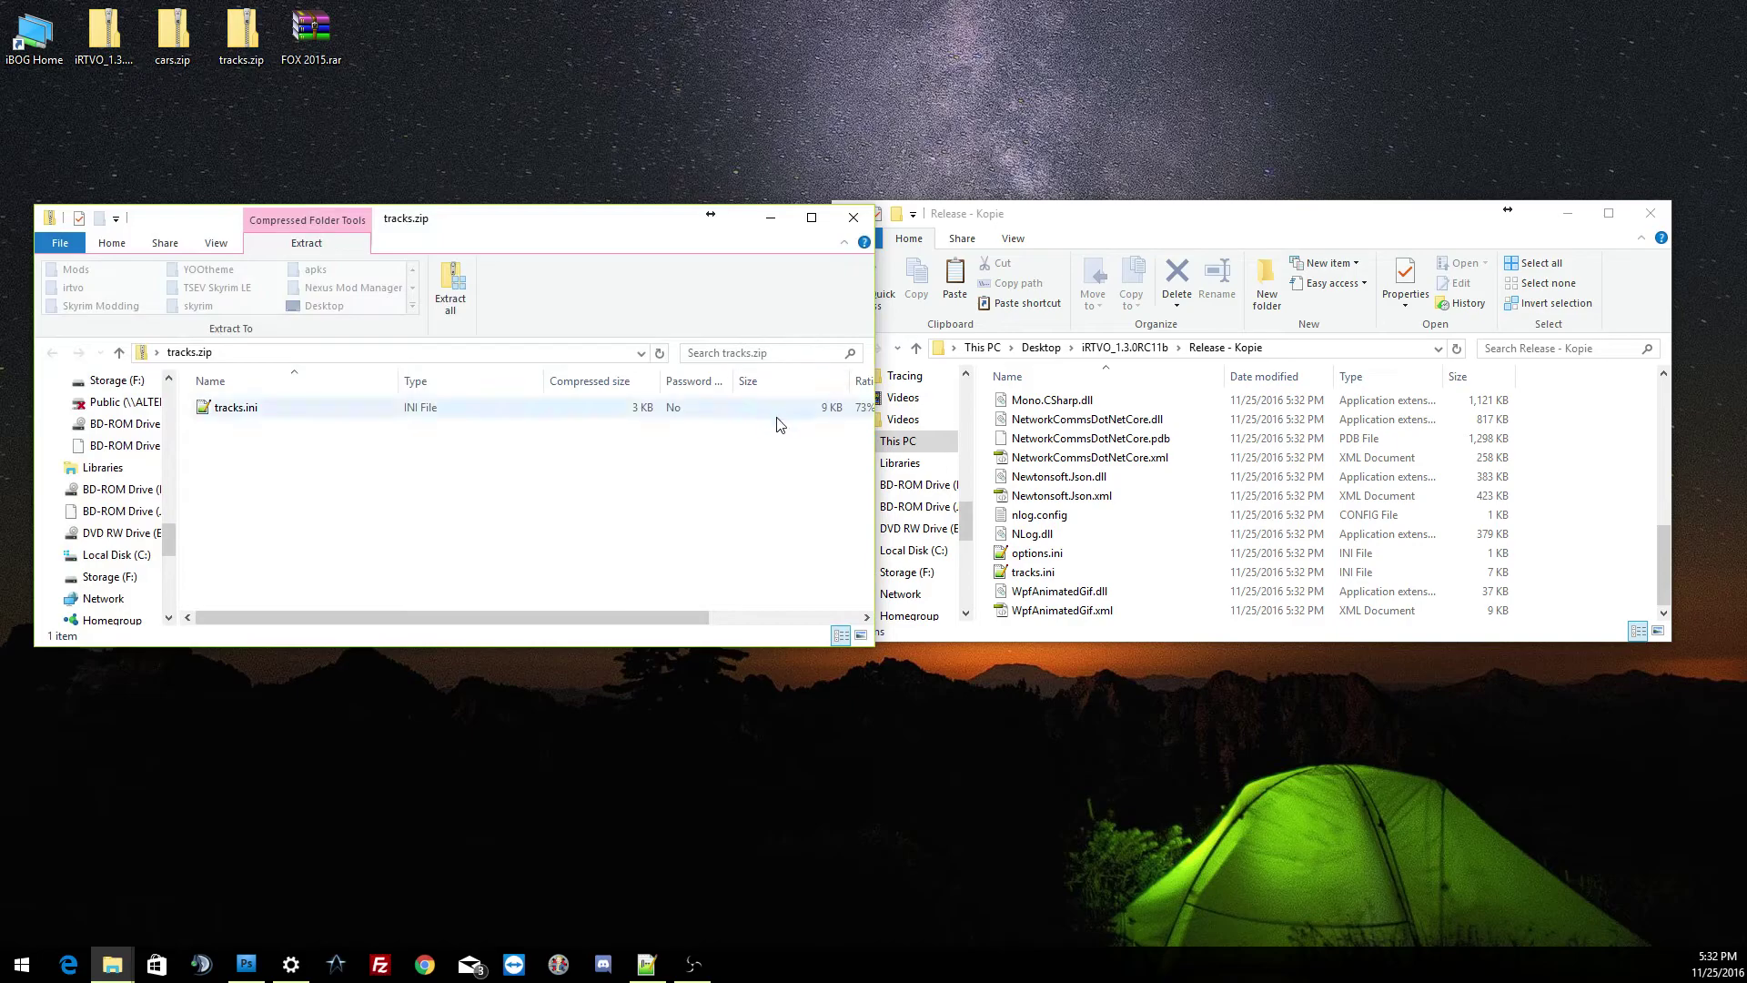
left_click_drag(270, 415, 1594, 539)
left_click(784, 338)
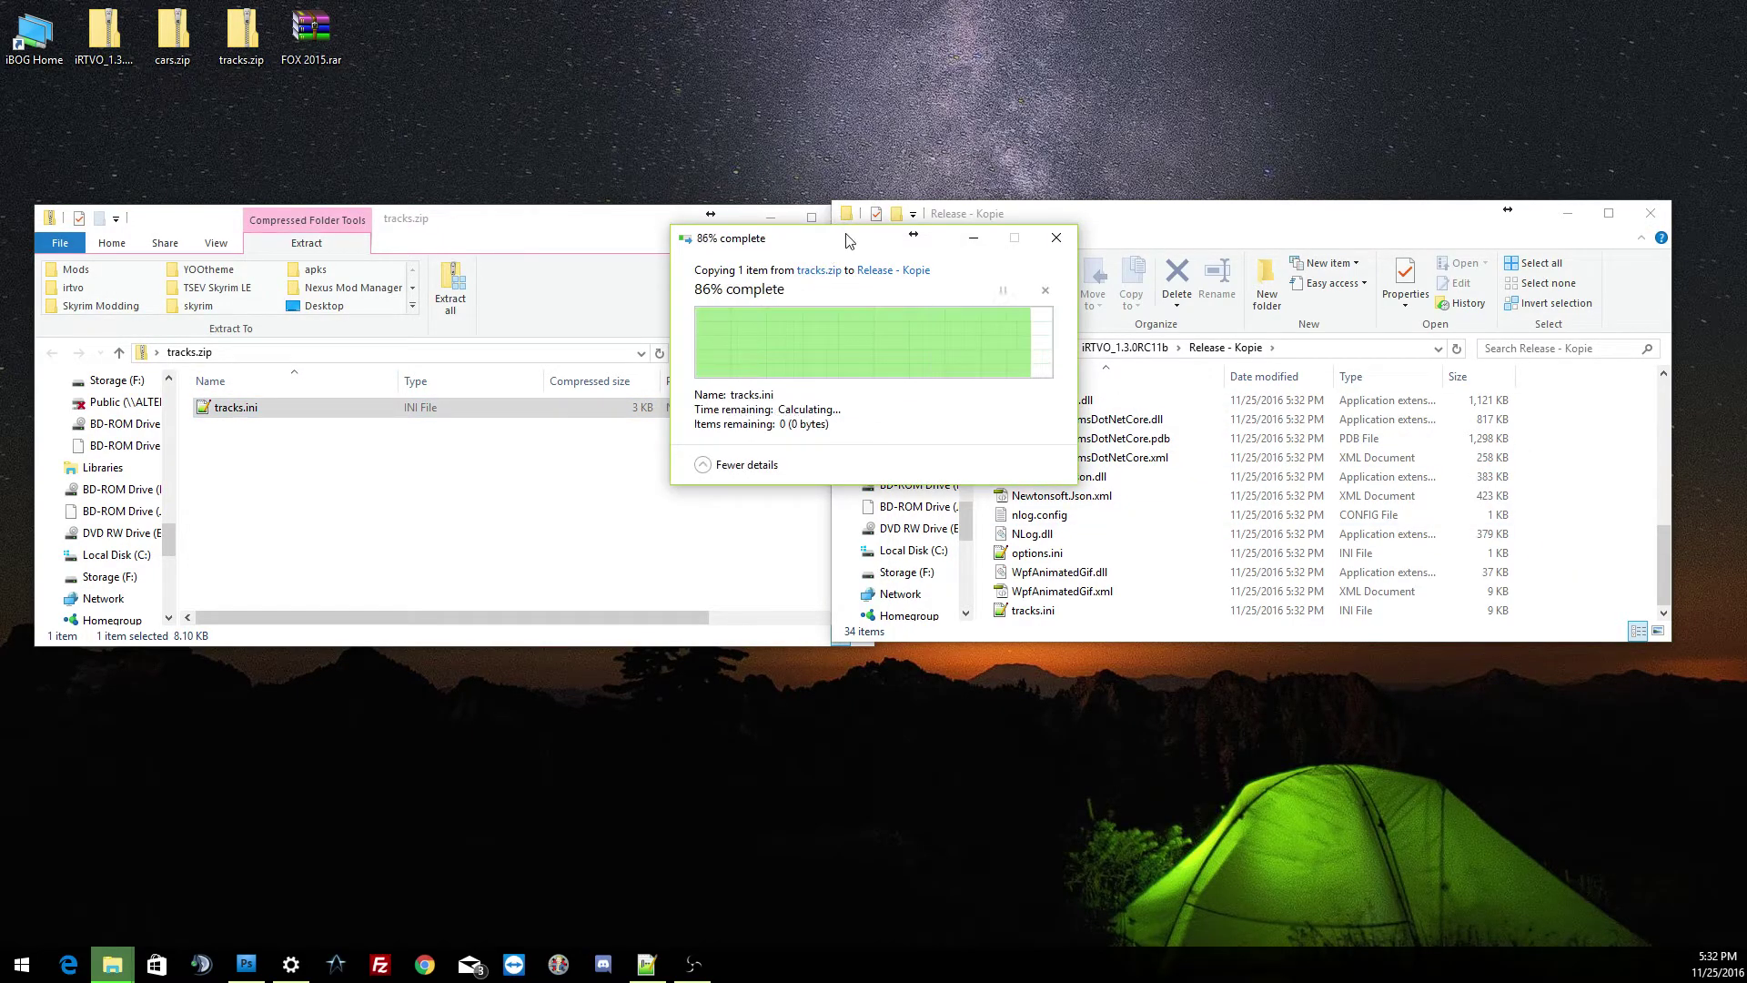
left_click(639, 231)
left_click(853, 218)
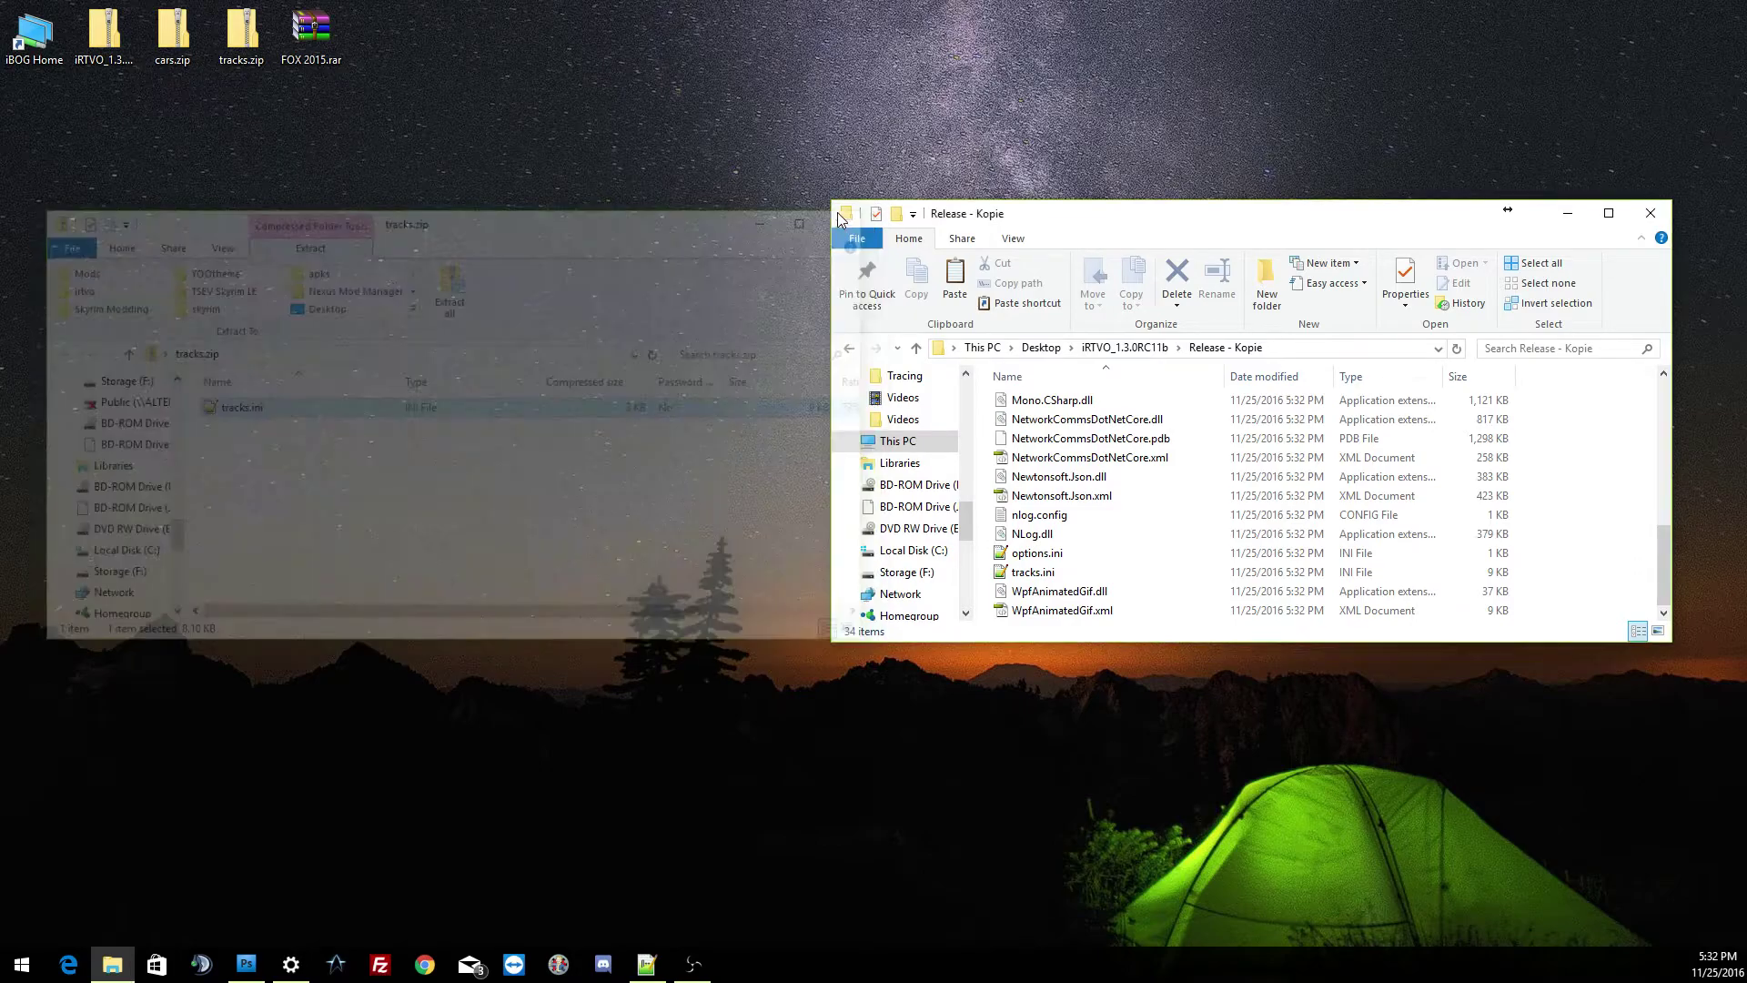
Copy the FOX 2015 folder from FOX 2015.rar into the themes folder of Release - Kopie and close the archive.
scroll(1020, 470, "up", 6)
scroll(1020, 470, "up", 2)
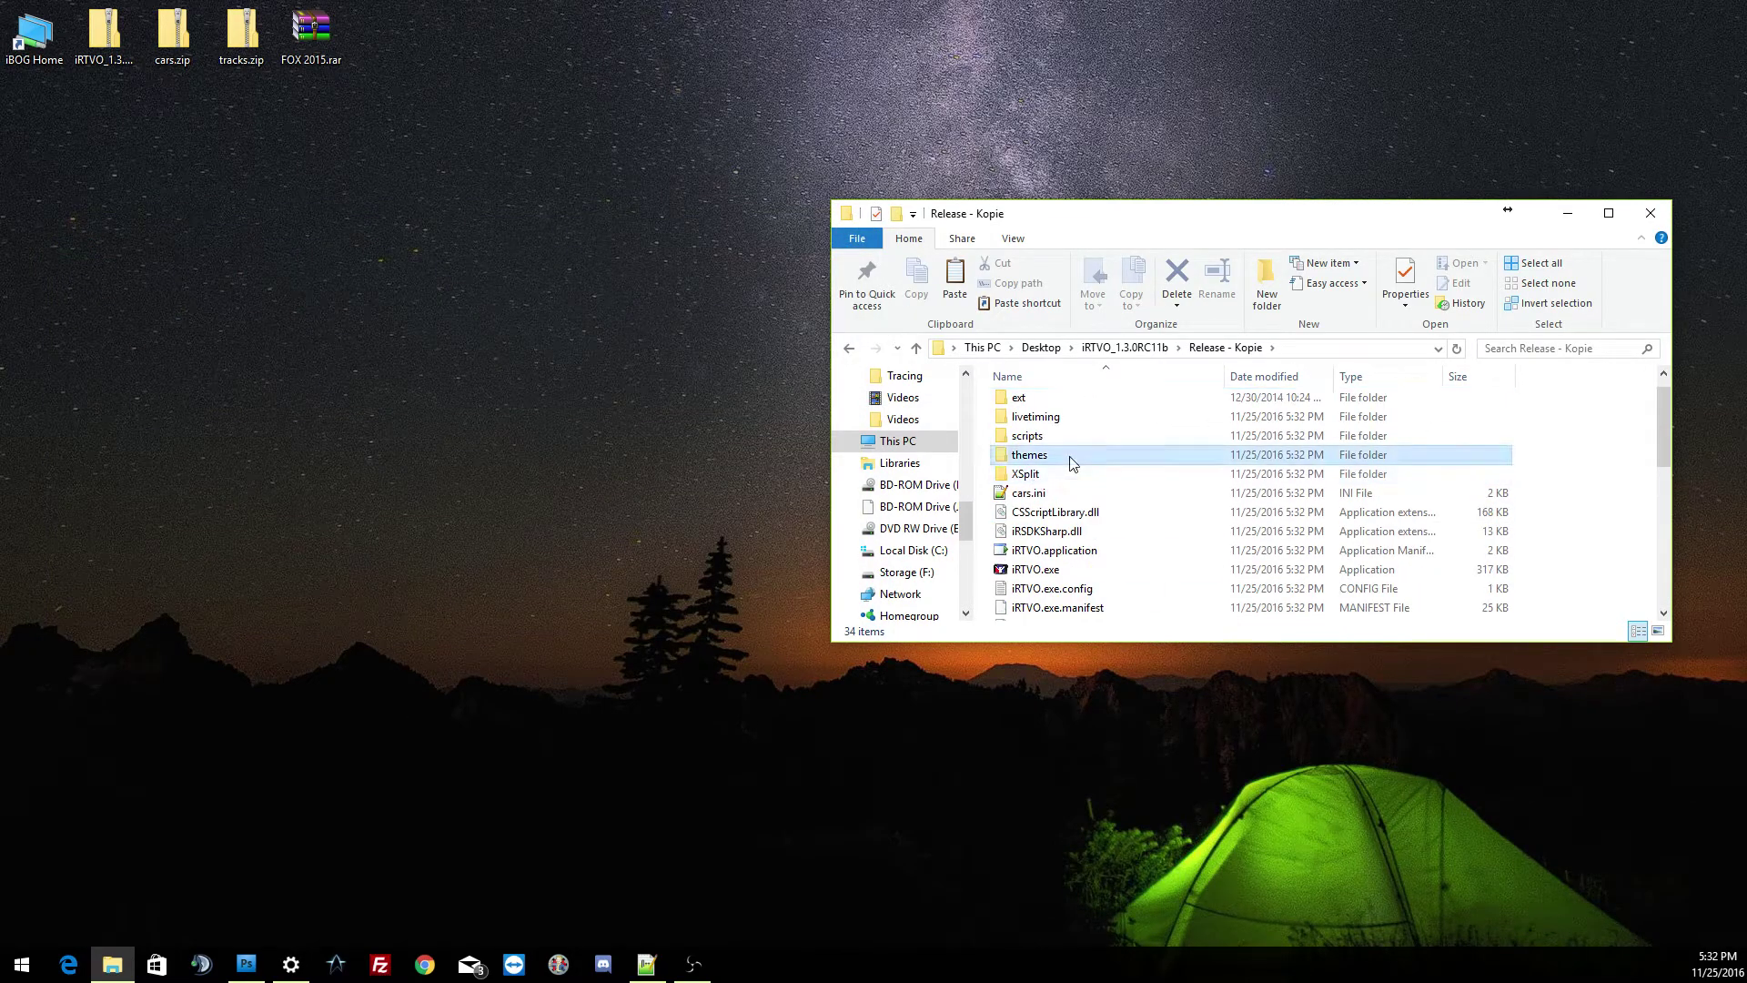
double_click(1021, 455)
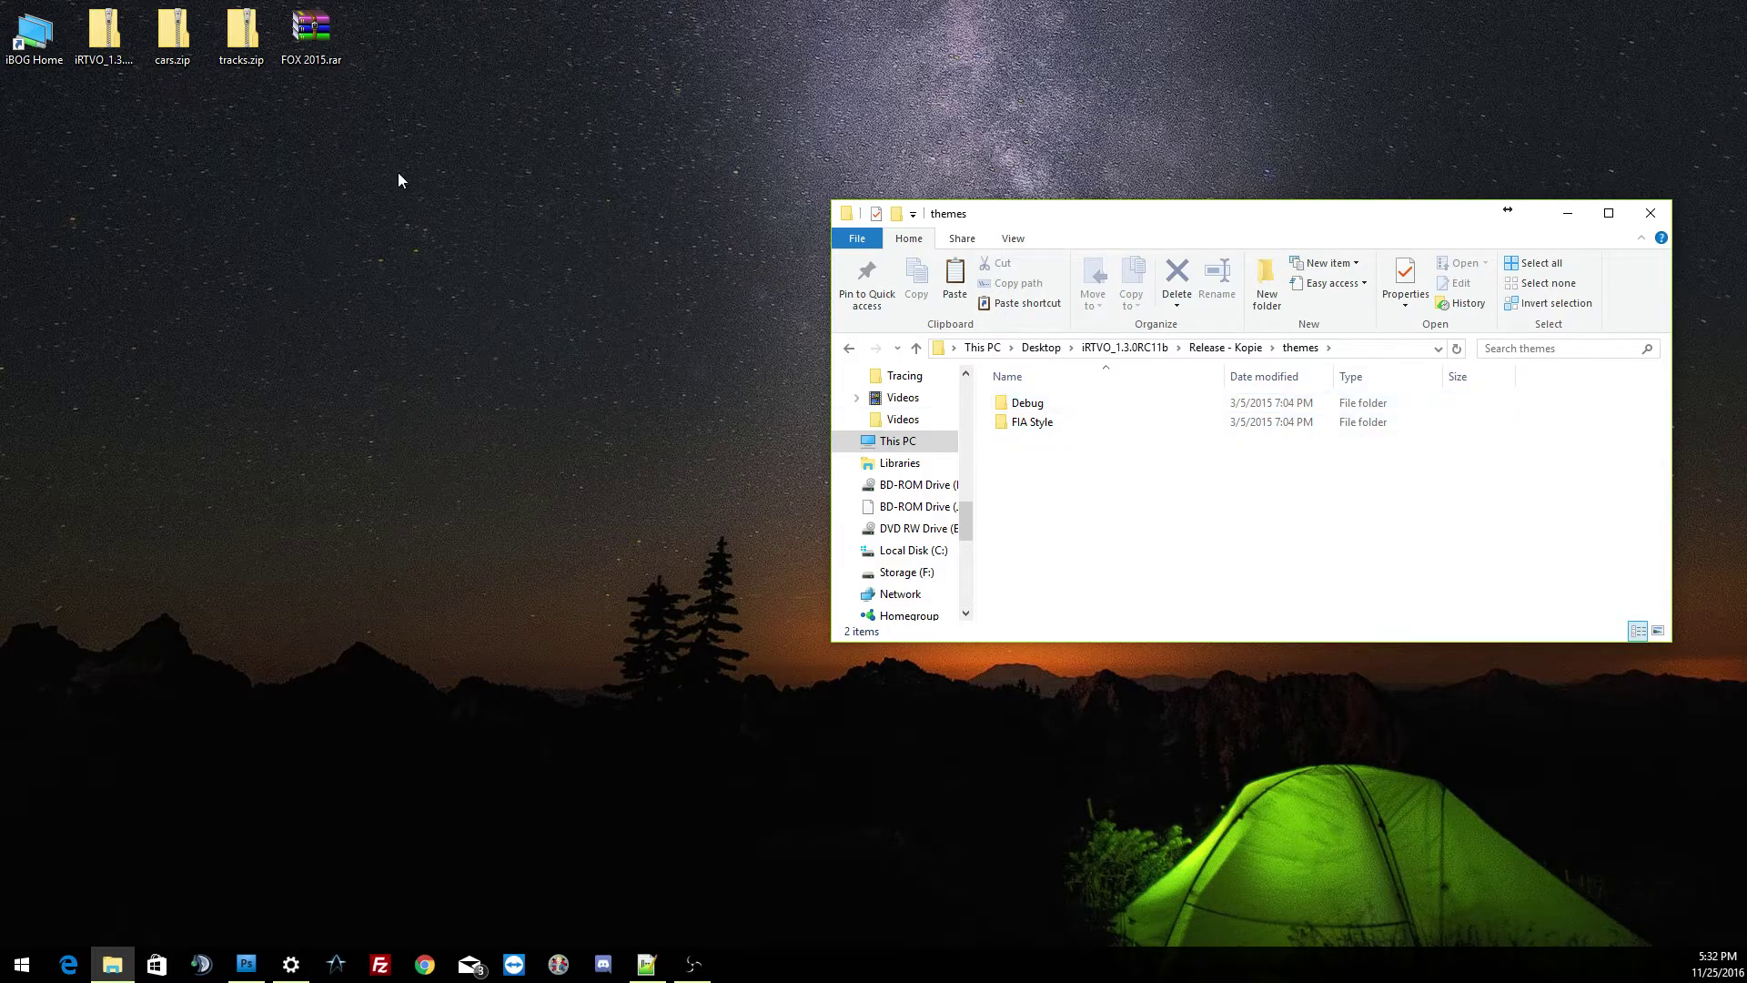
left_click(316, 36)
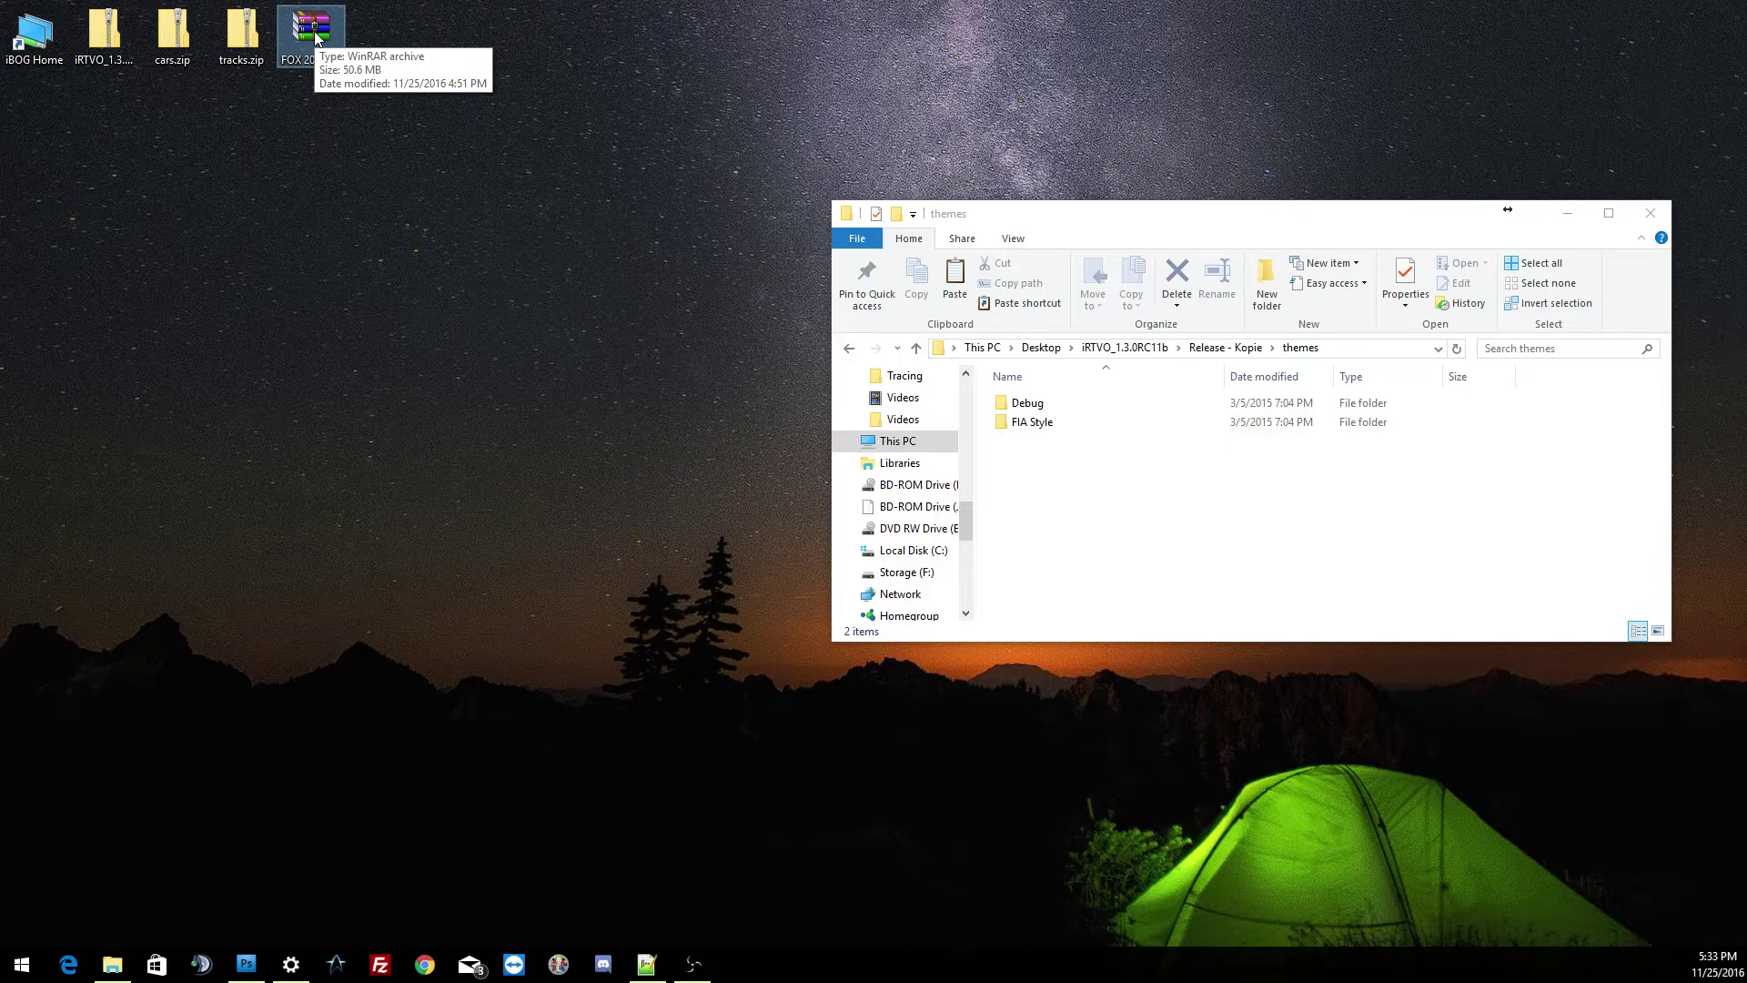
right_click(316, 37)
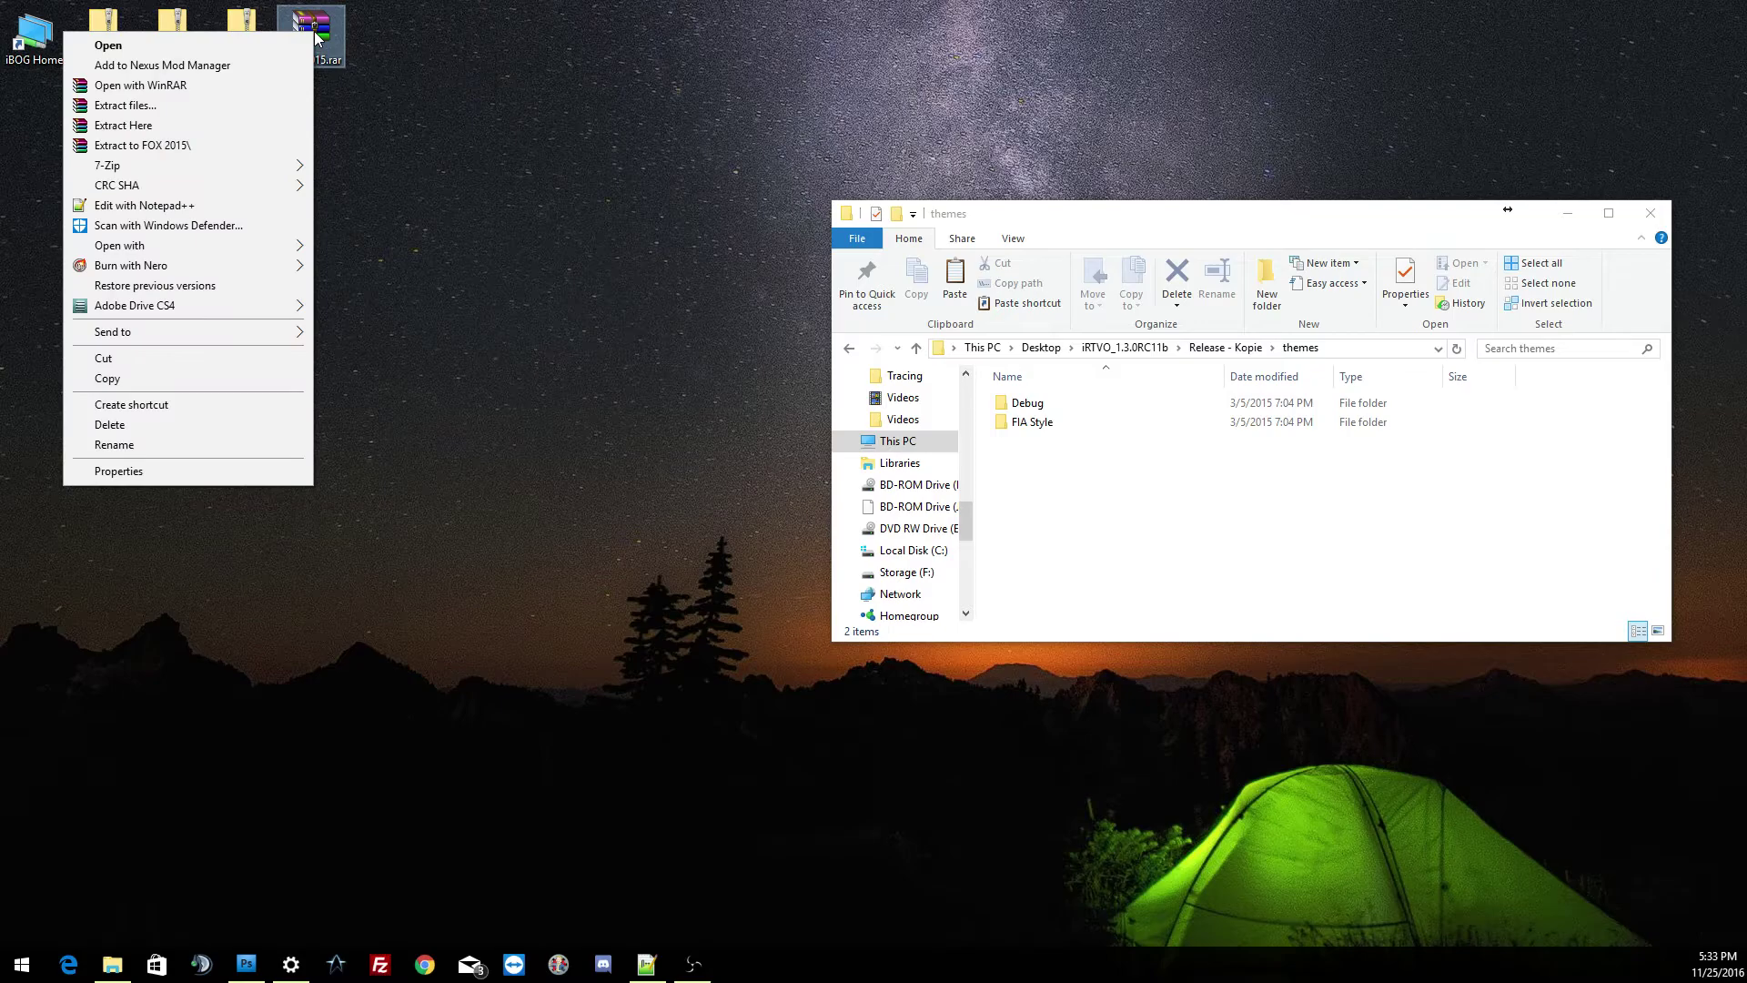
double_click(333, 25)
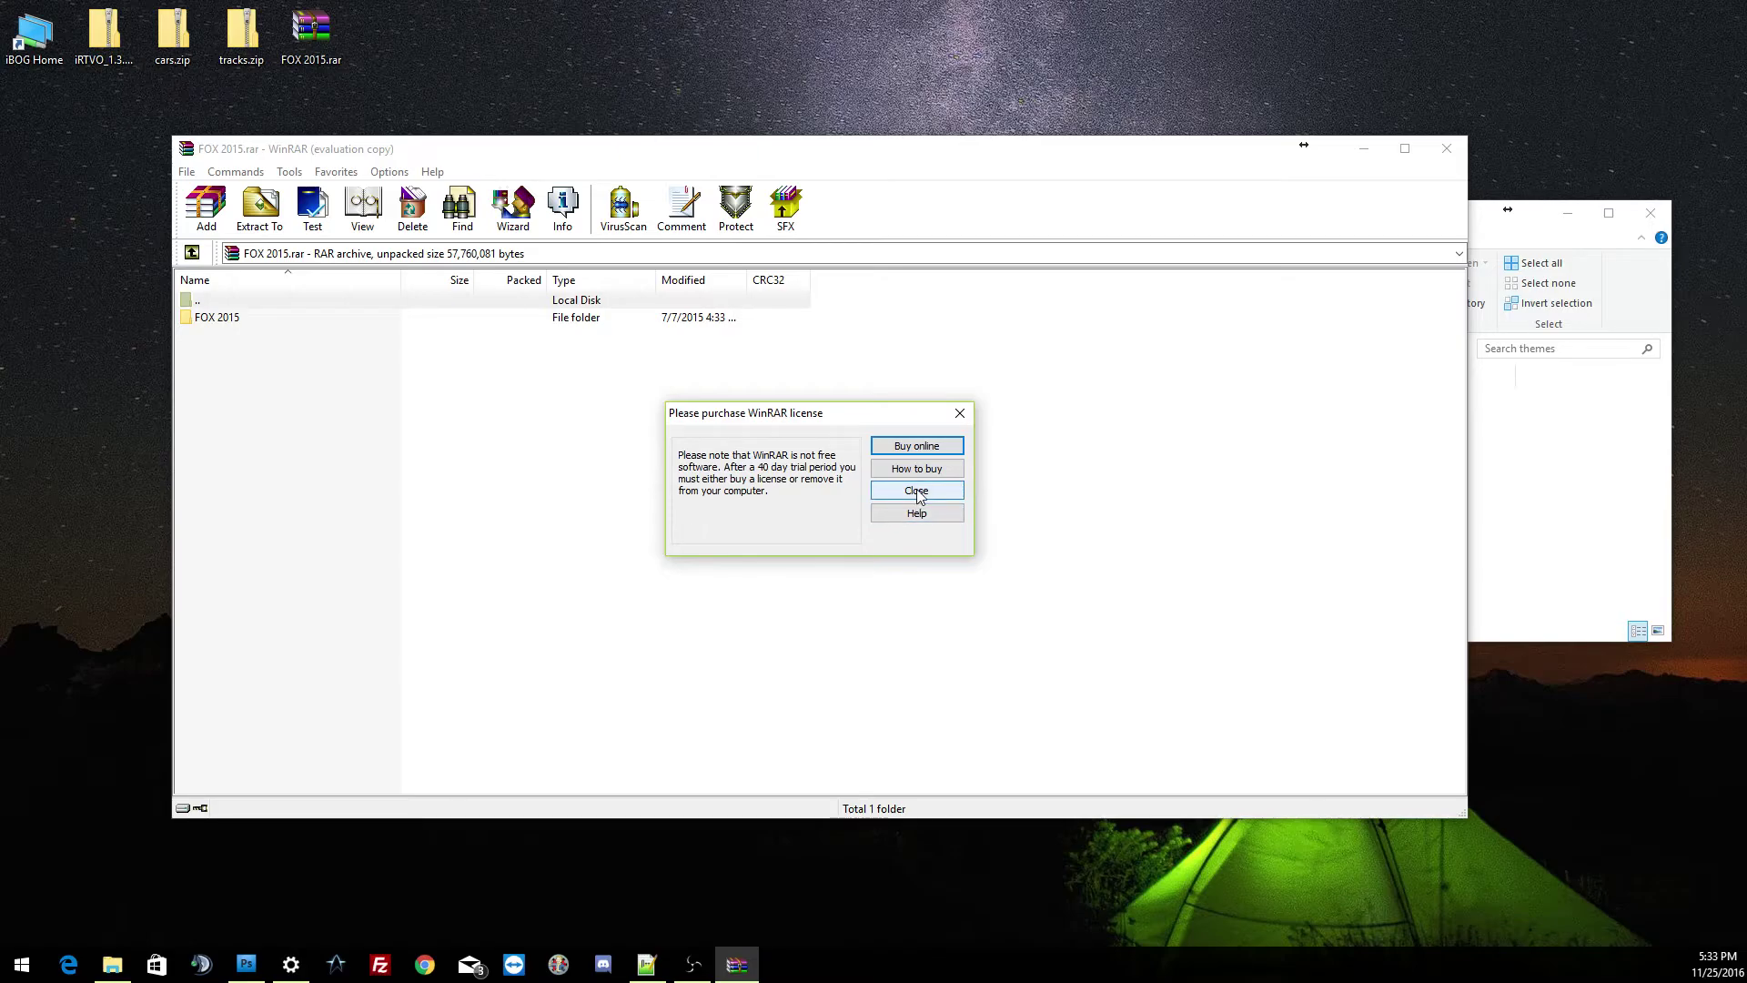
left_click(917, 493)
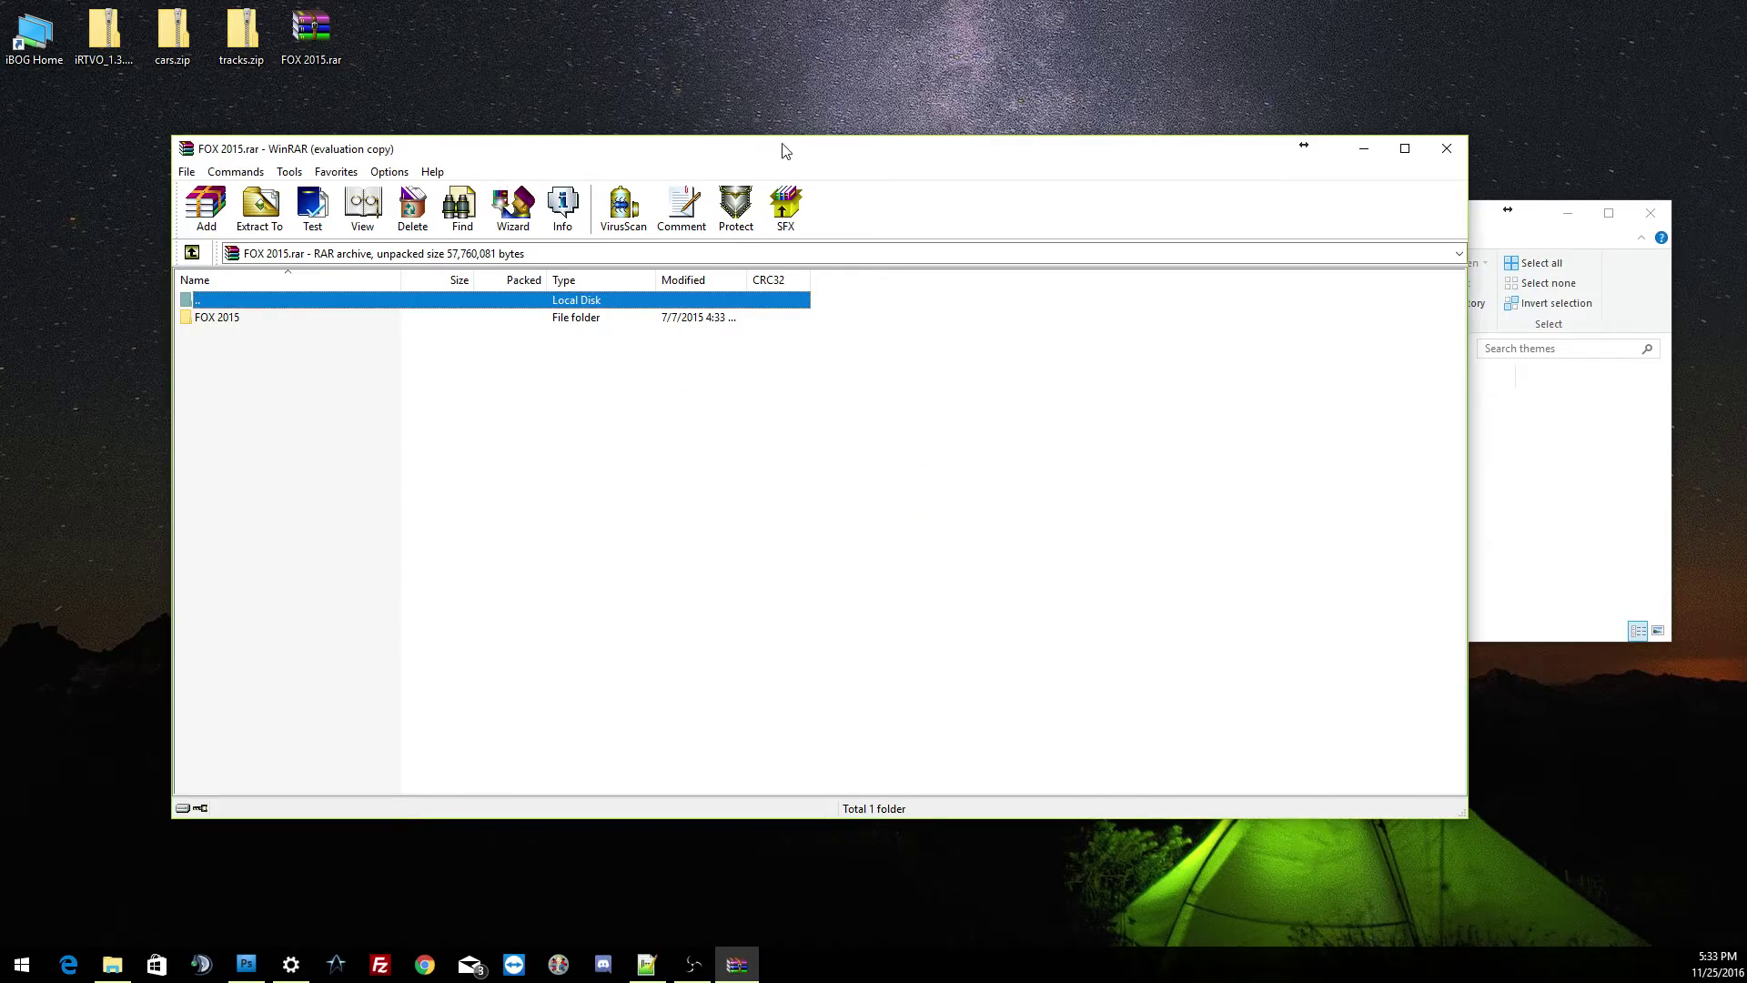
left_click_drag(785, 150, 588, 111)
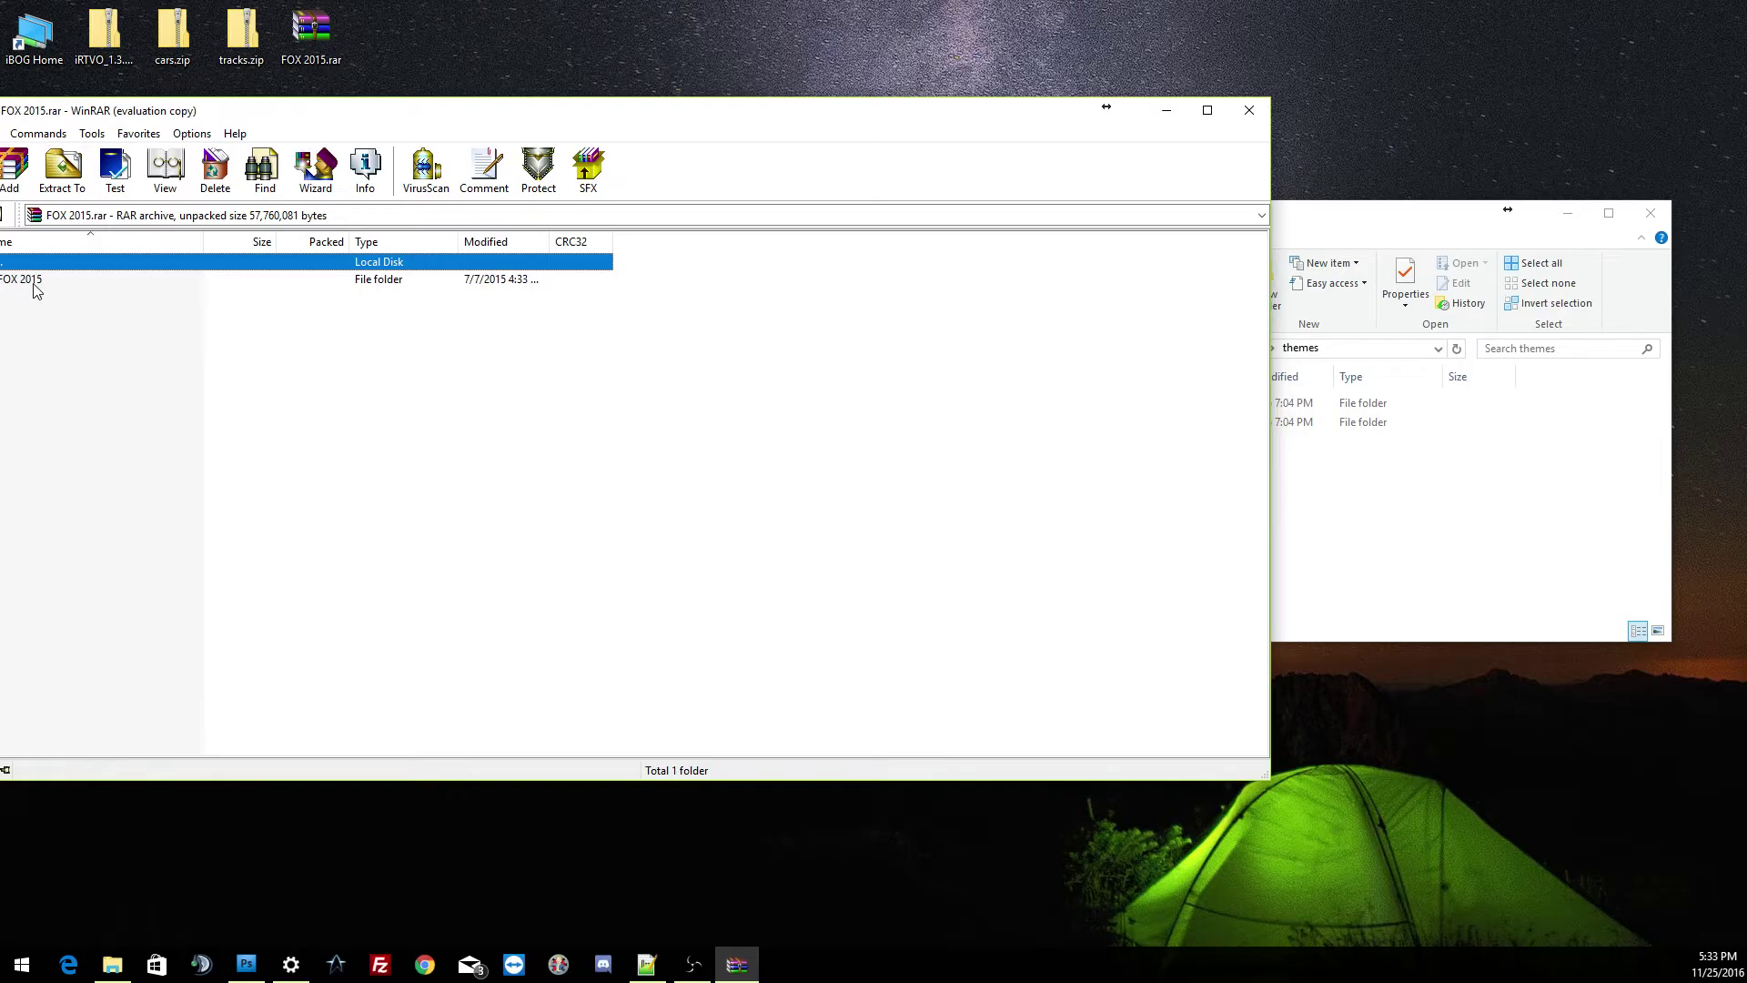
left_click_drag(37, 289, 1439, 519)
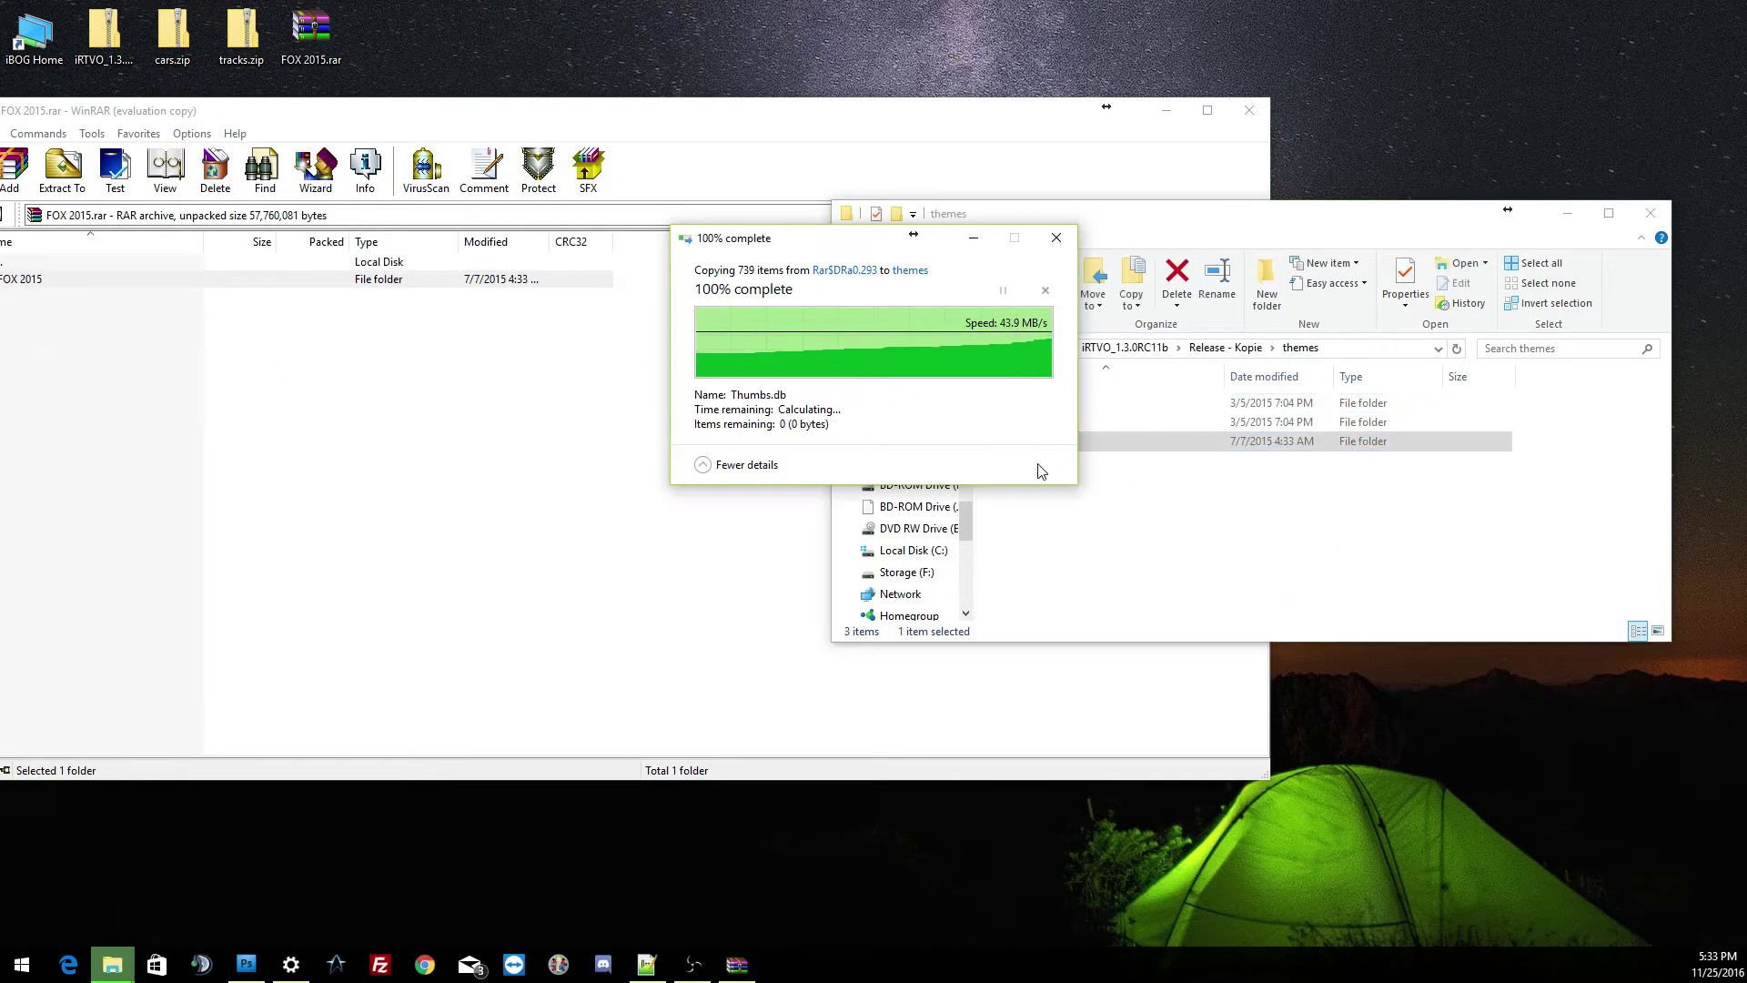
left_click(1250, 110)
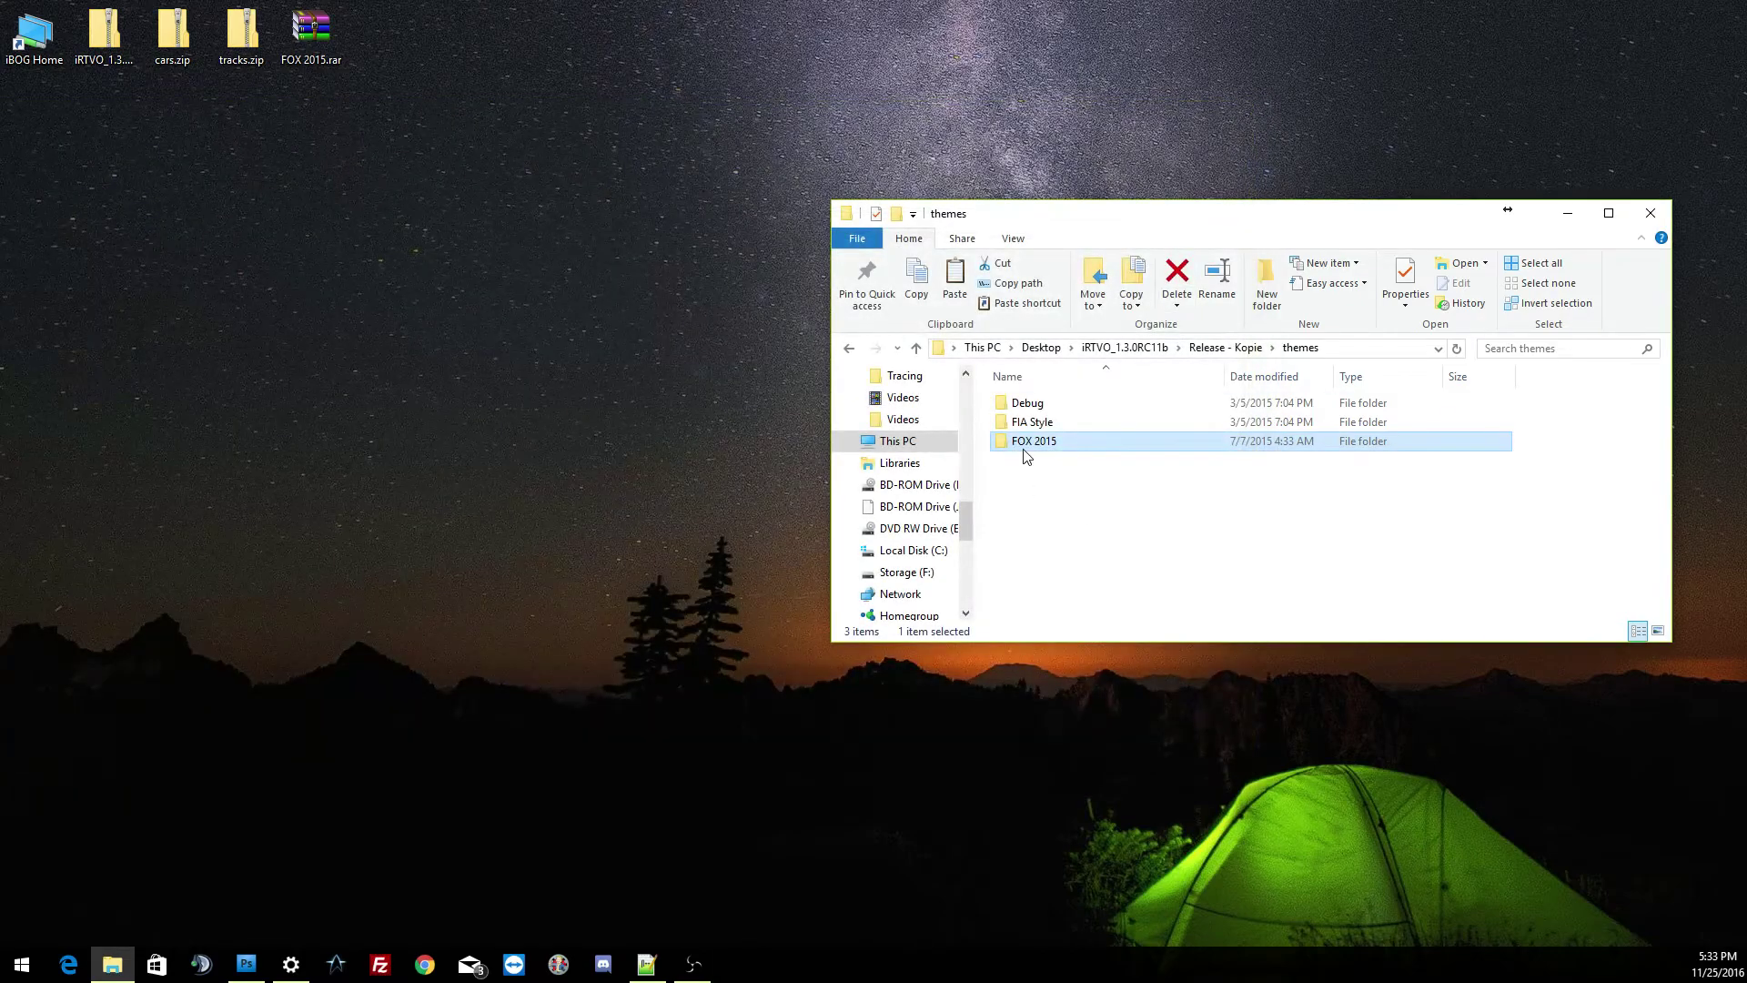
Check the contents of the FOX 2015 theme folder, return to themes, and highlight the folder's exact name.
double_click(1031, 443)
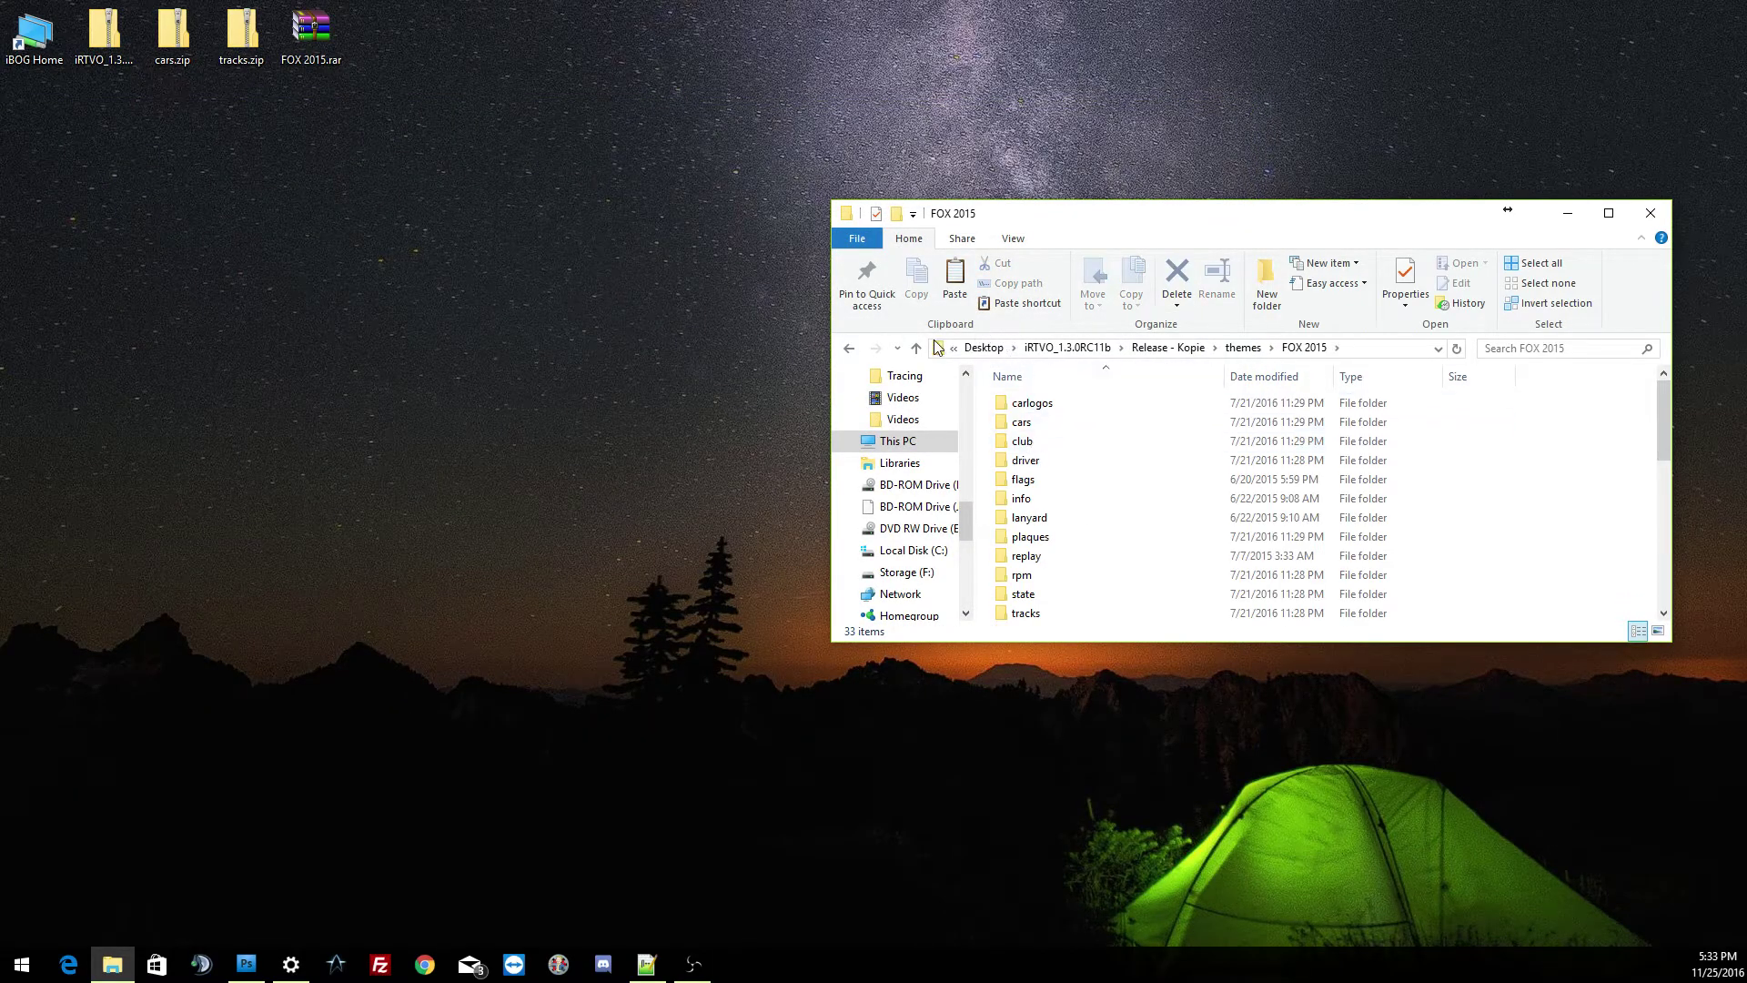
left_click(916, 348)
left_click(1048, 443)
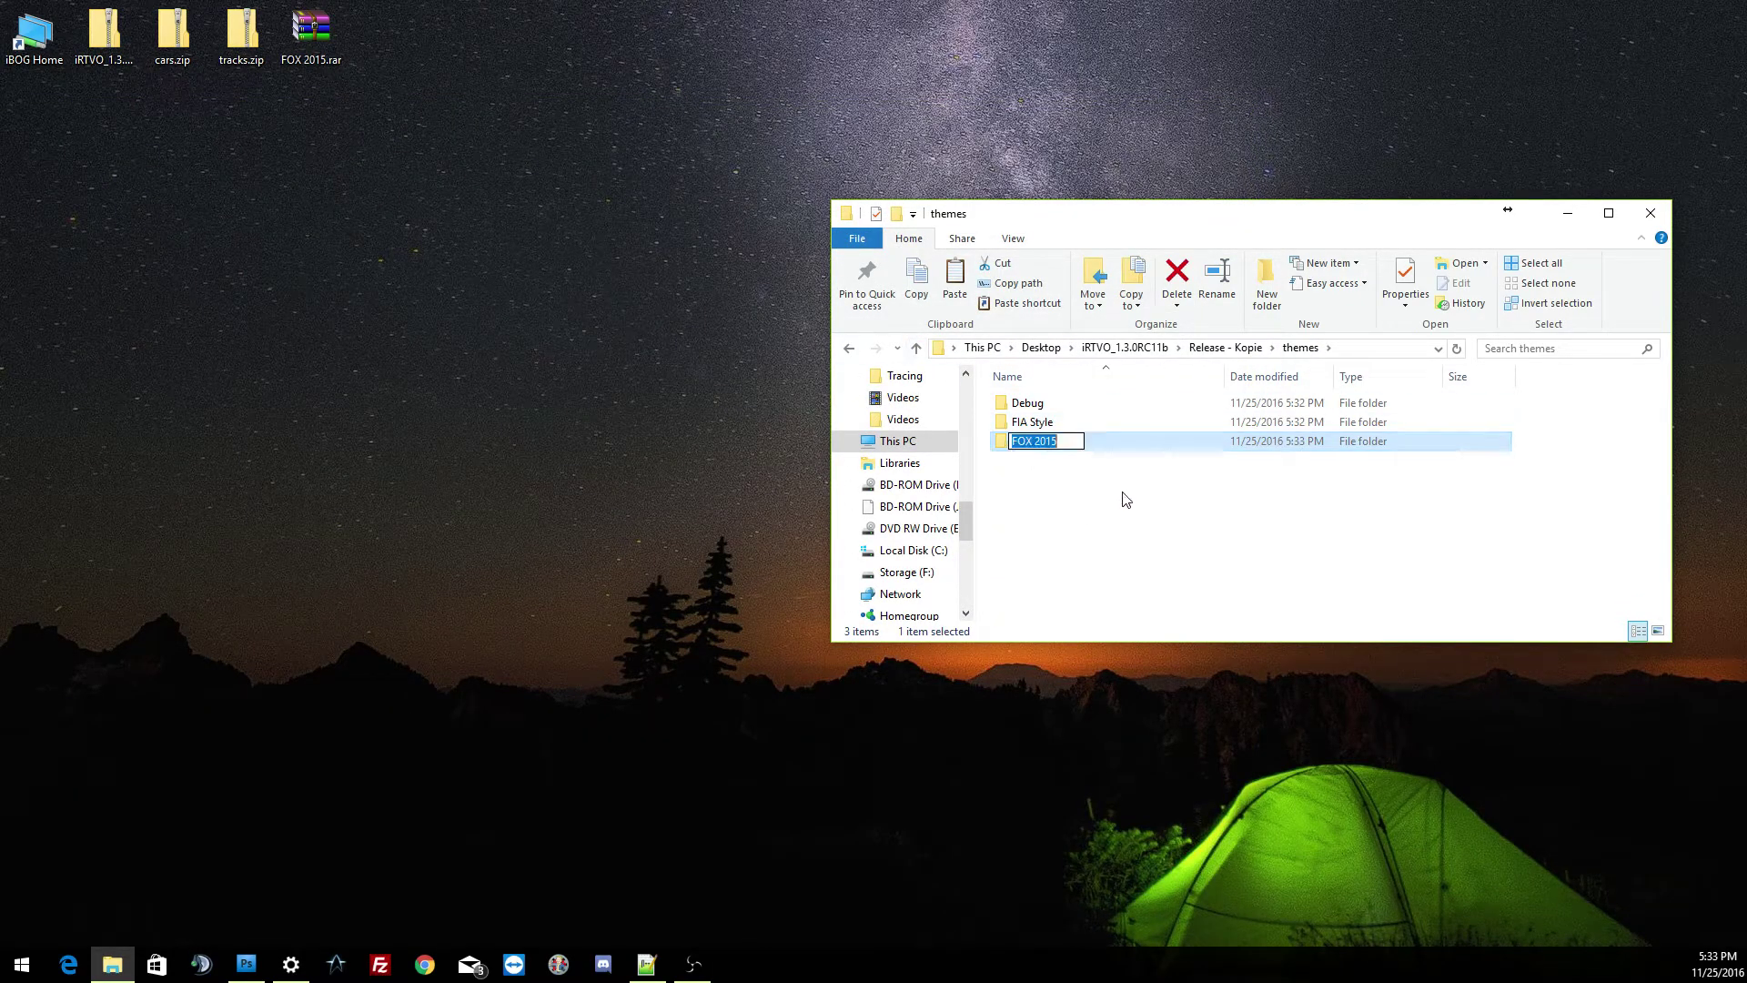
left_click(1079, 441)
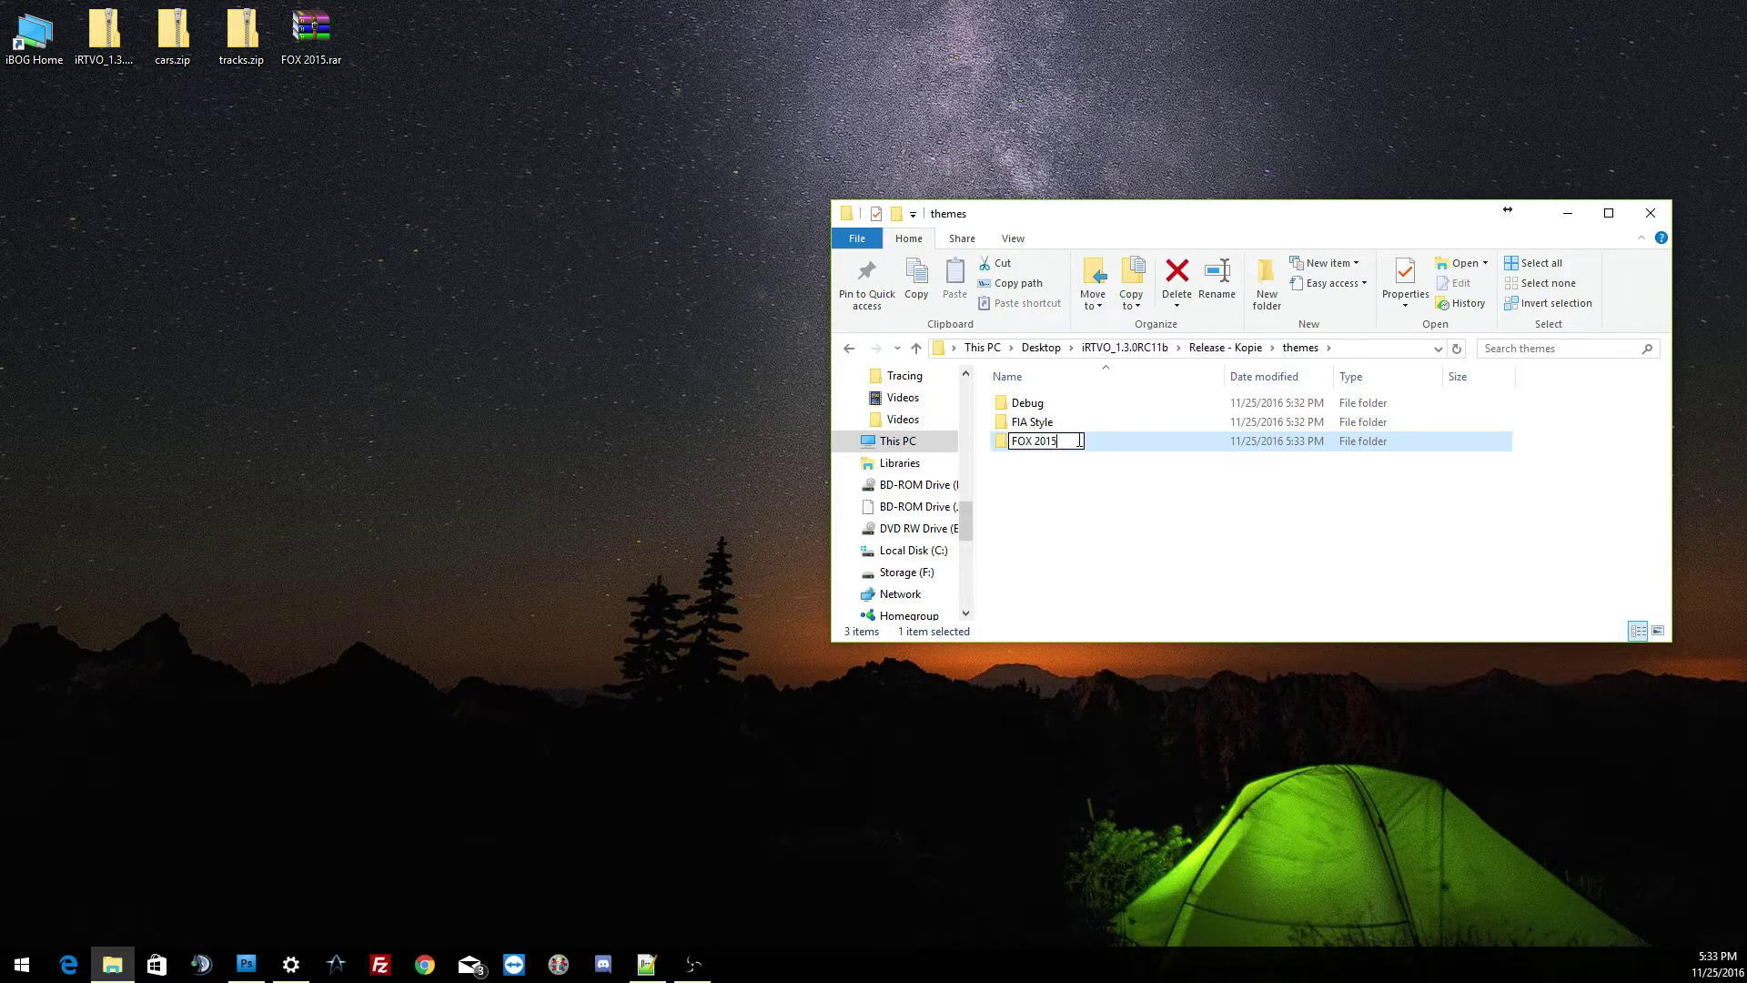
left_click_drag(1079, 440, 910, 450)
Set the theme name to FOX 2015 in options.ini in the Release - Kopie folder, save the file and close it.
left_click(1237, 347)
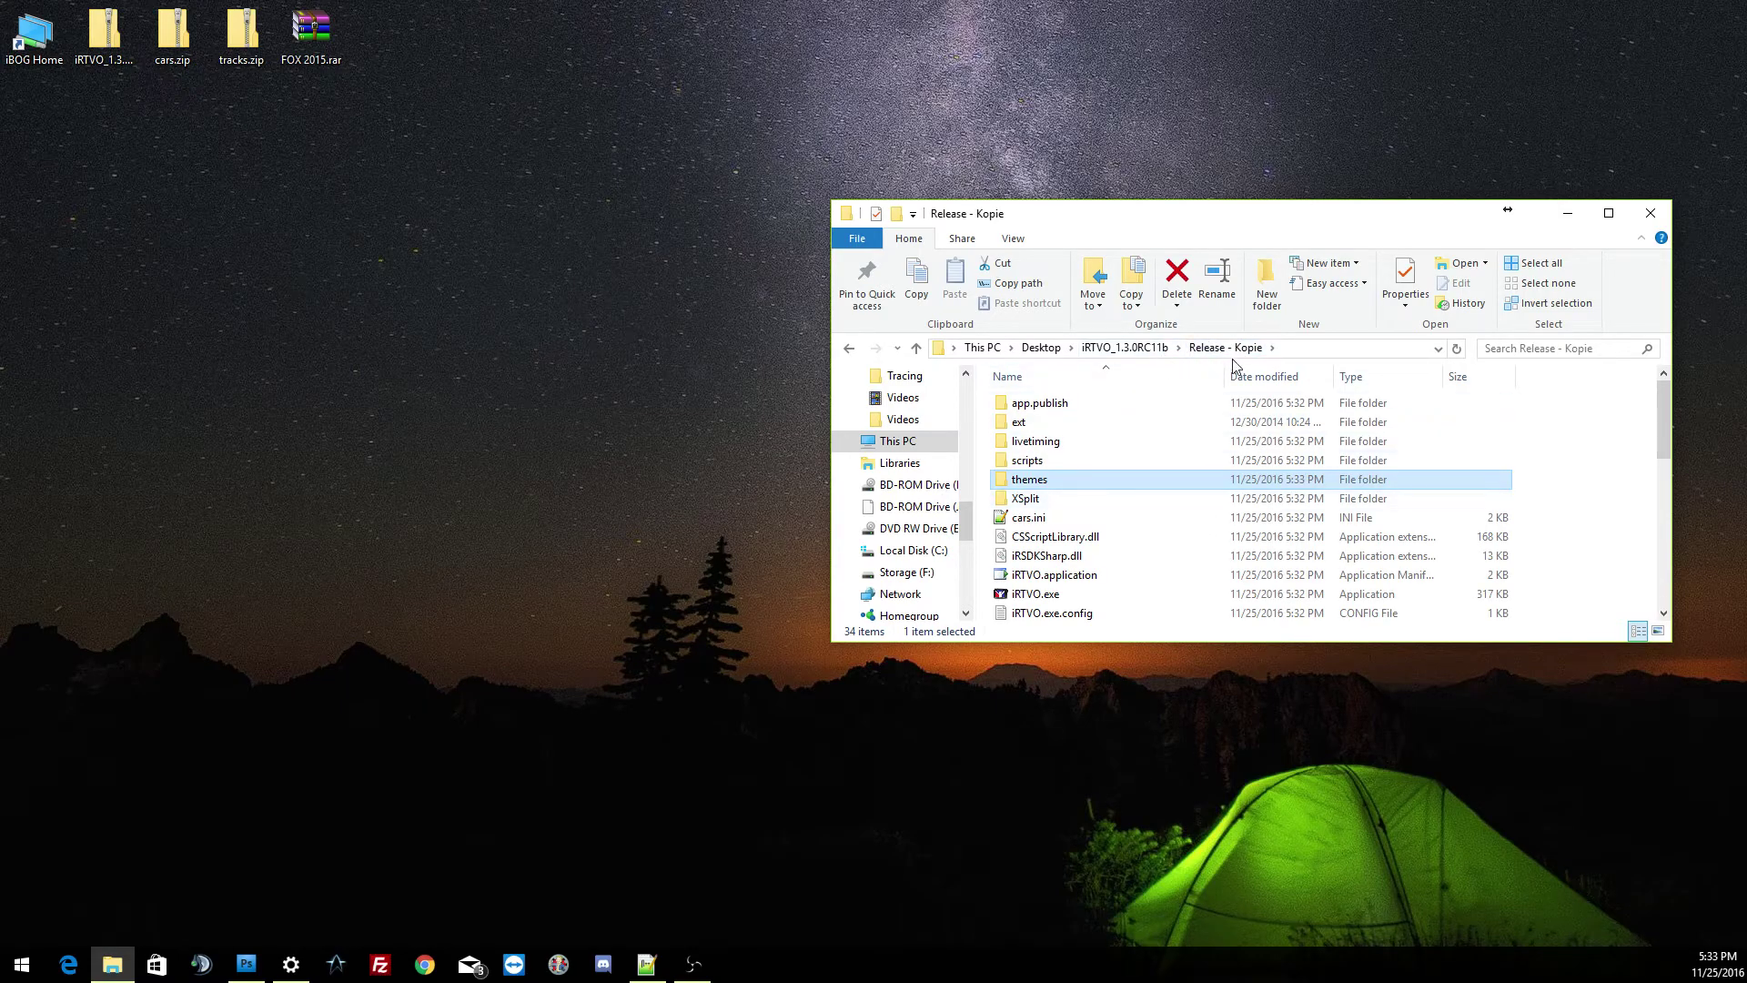
scroll(1053, 537, "down", 5)
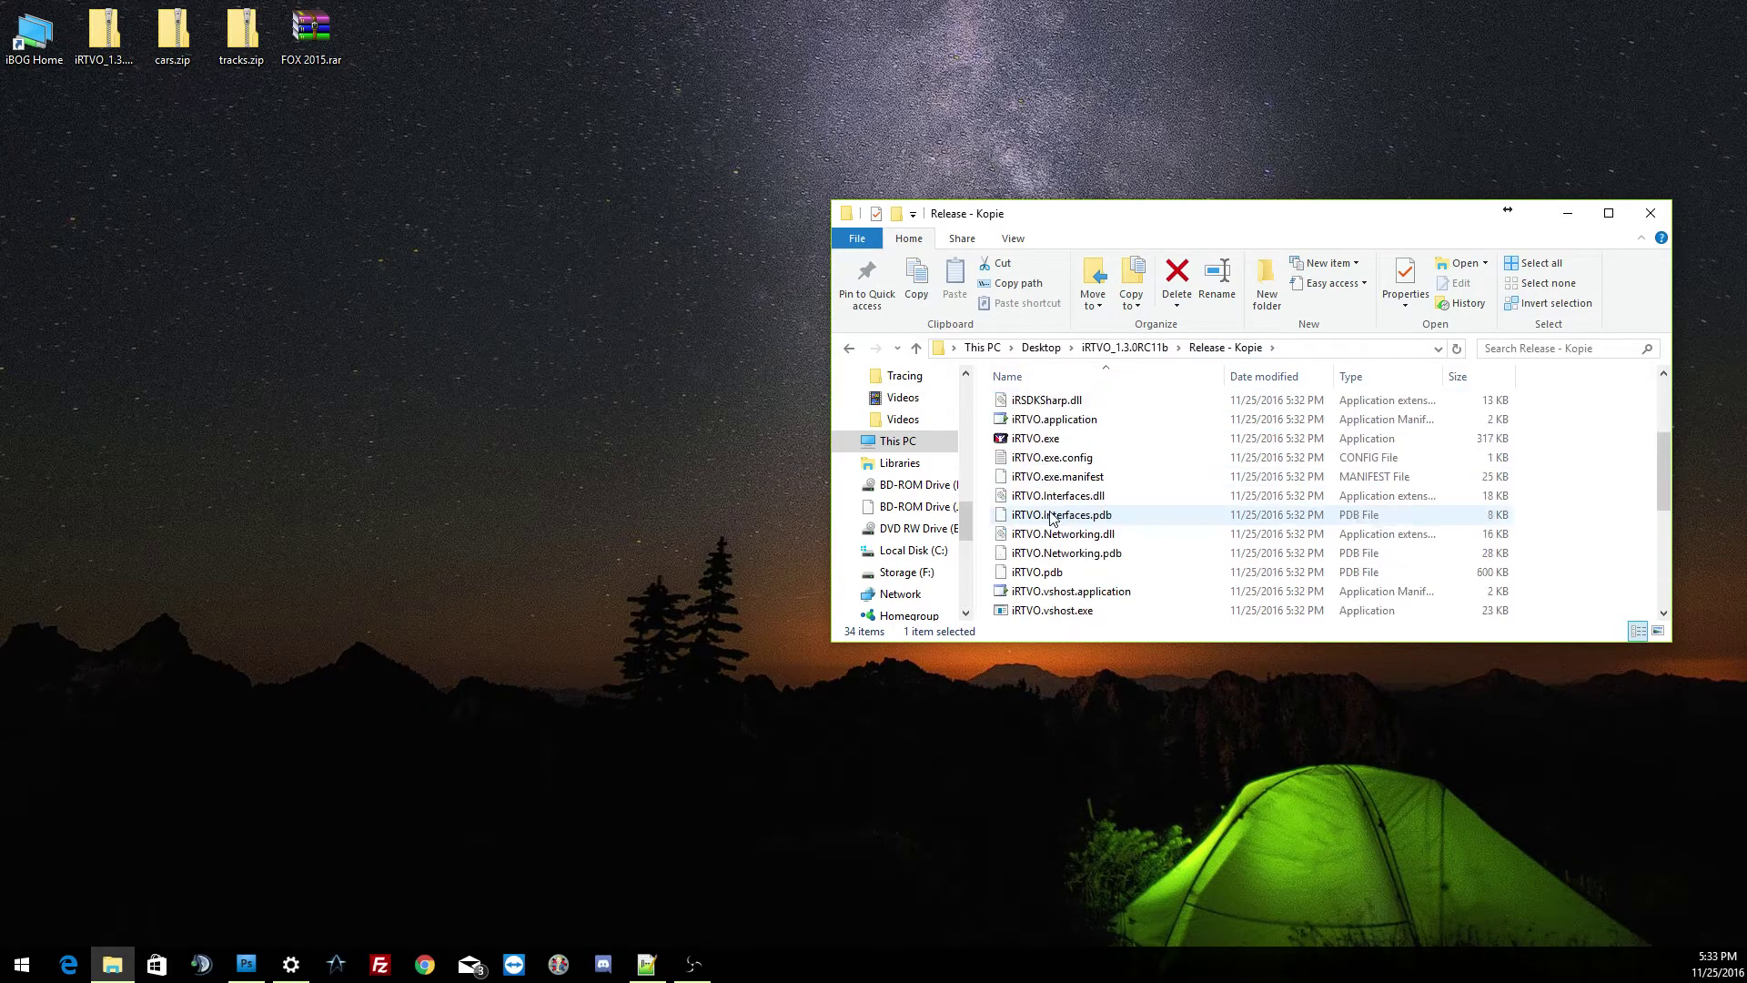
scroll(1054, 541, "down", 1)
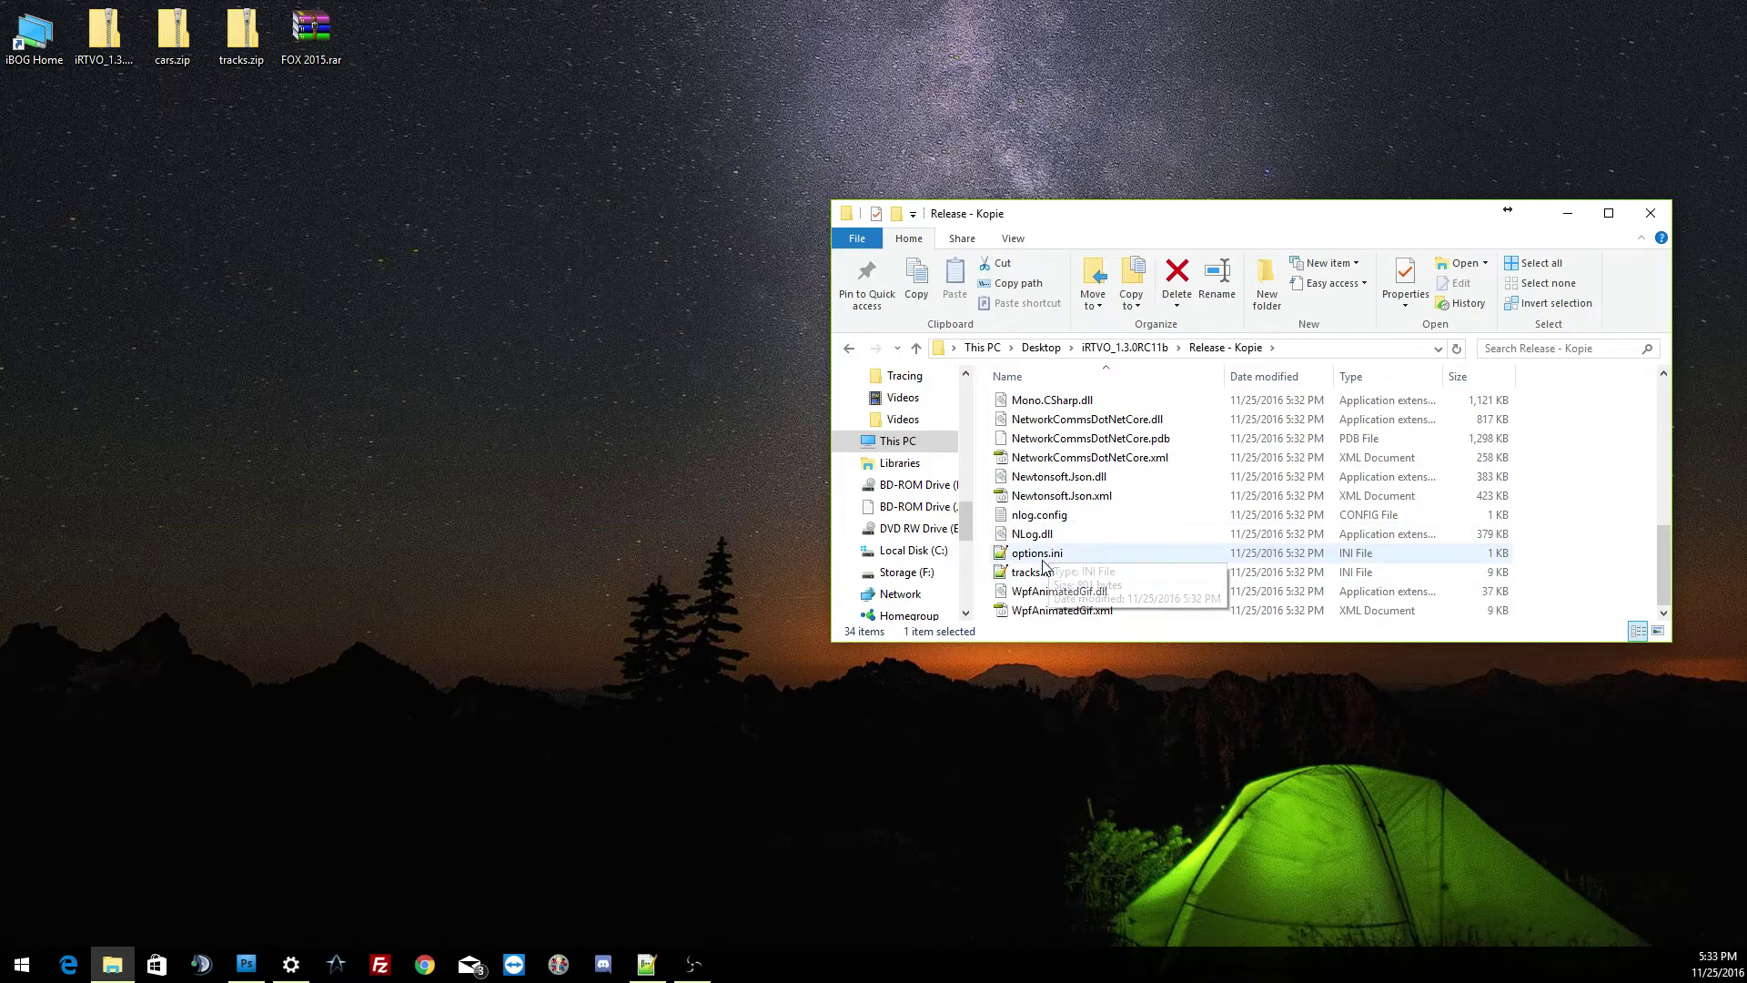
double_click(1043, 555)
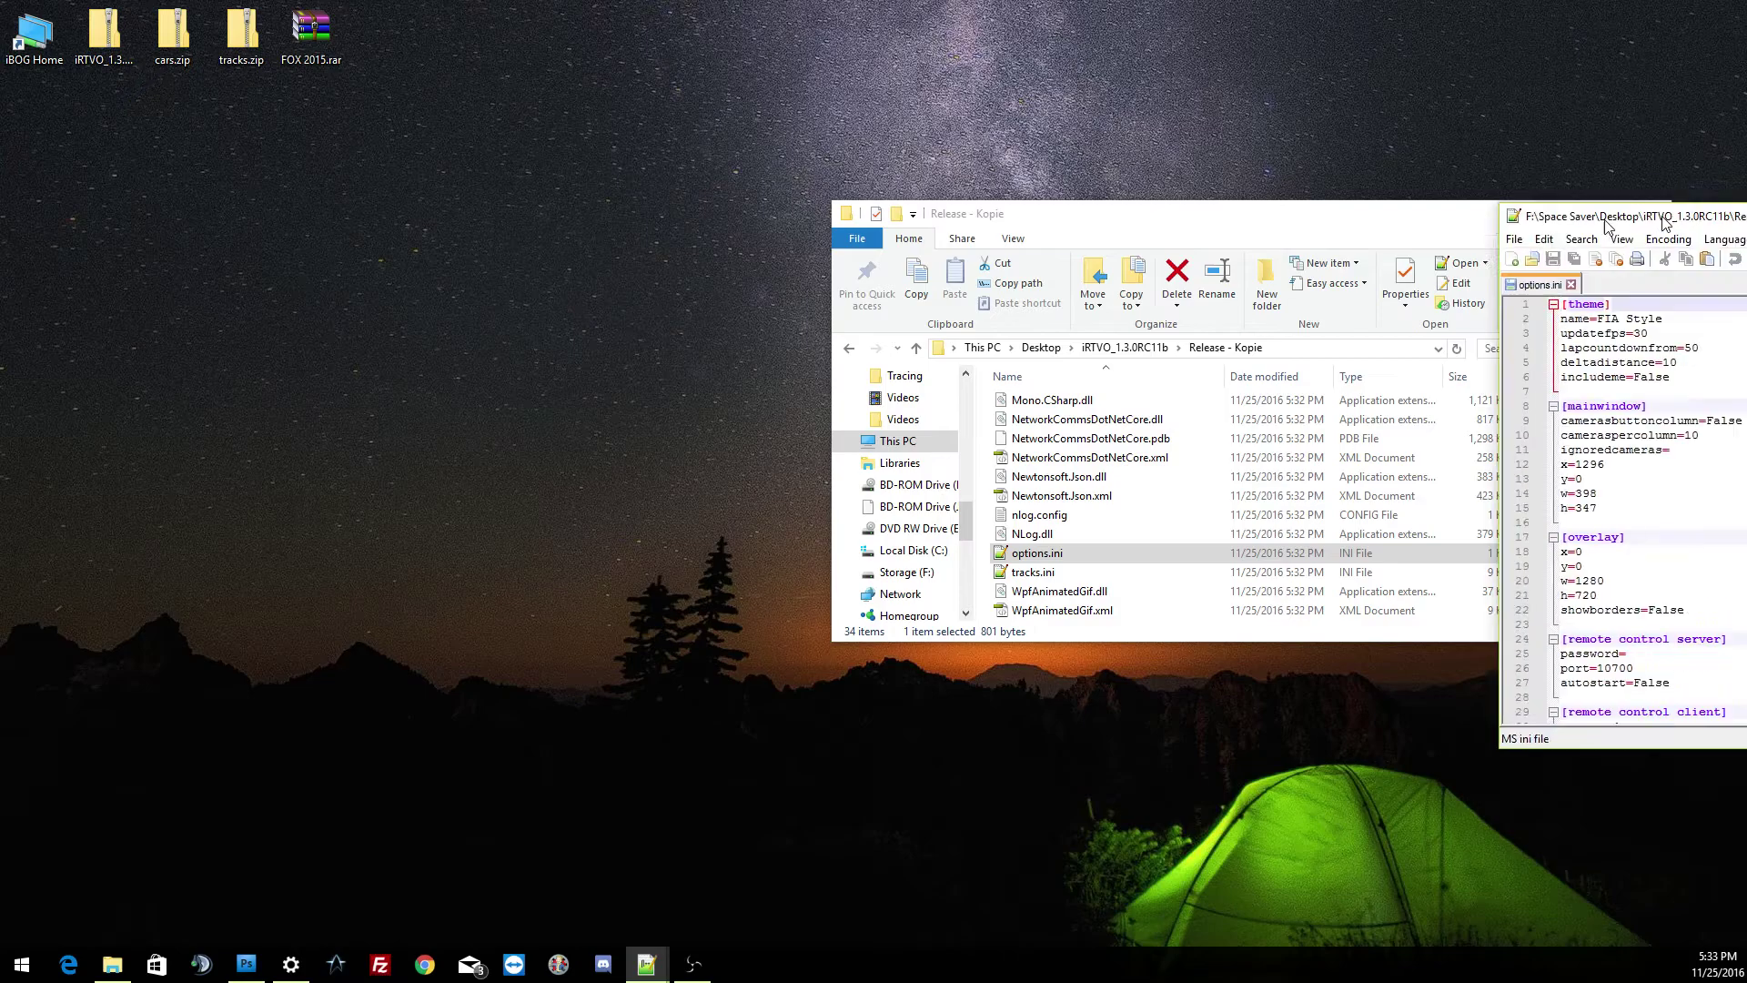
left_click_drag(1664, 222, 223, 195)
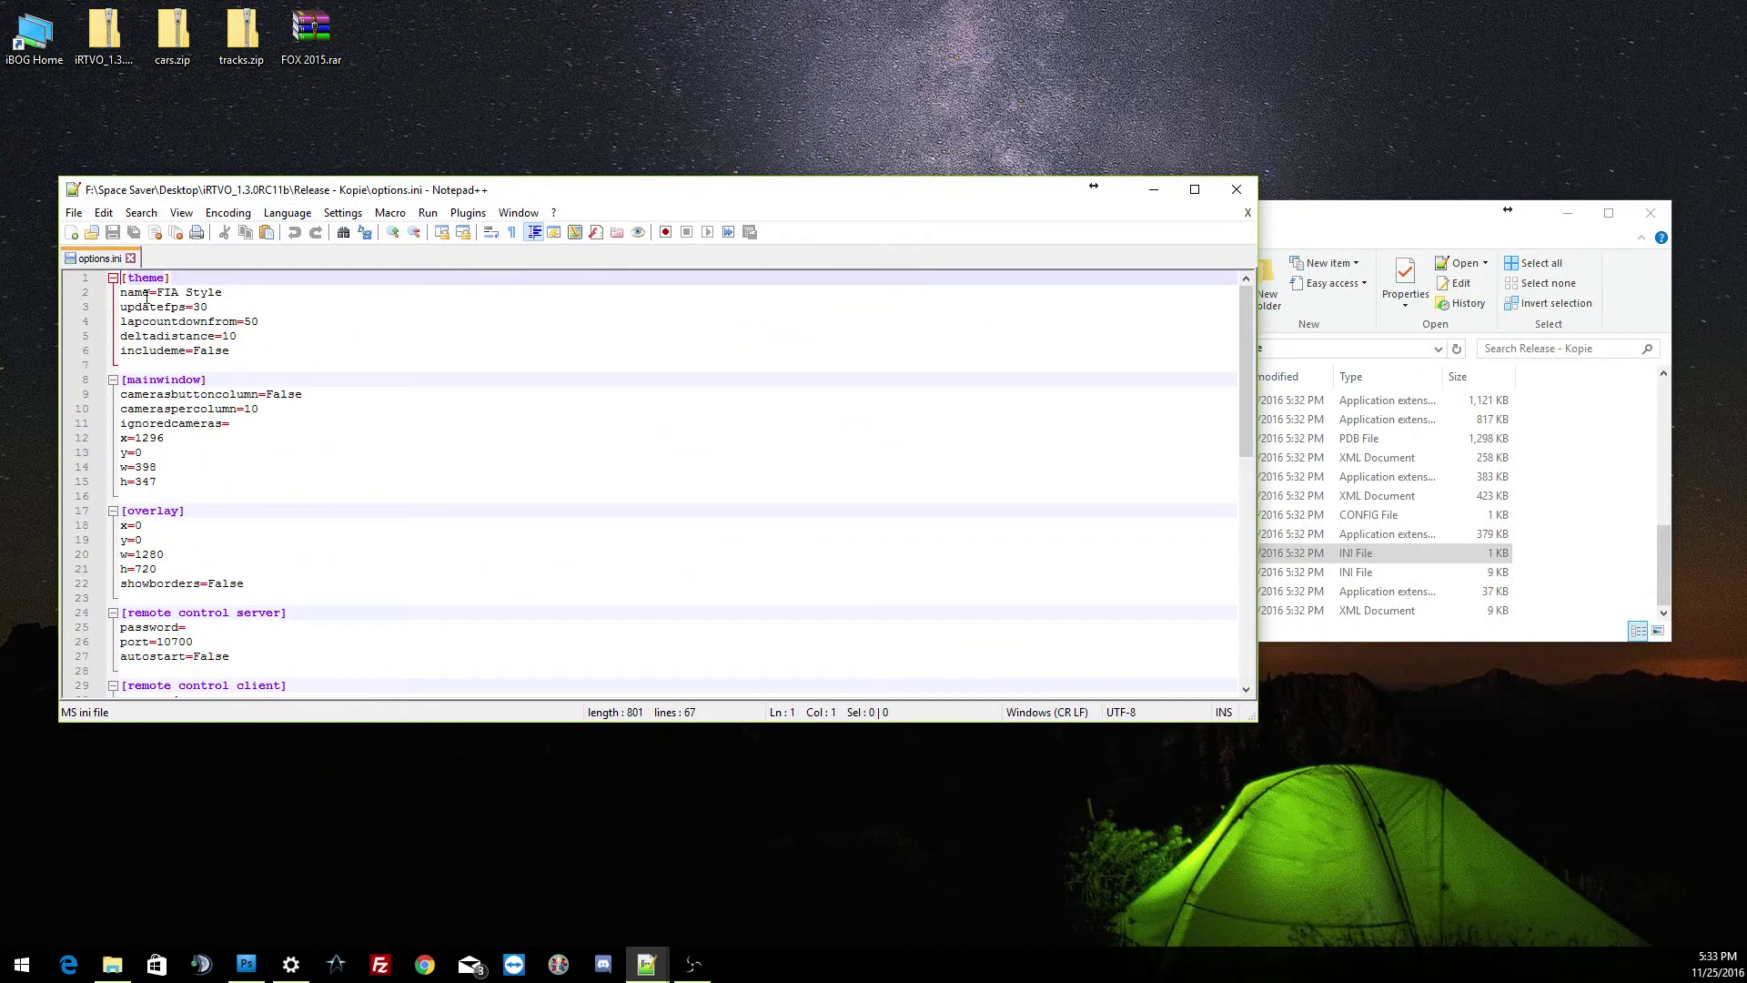
left_click_drag(157, 292, 276, 292)
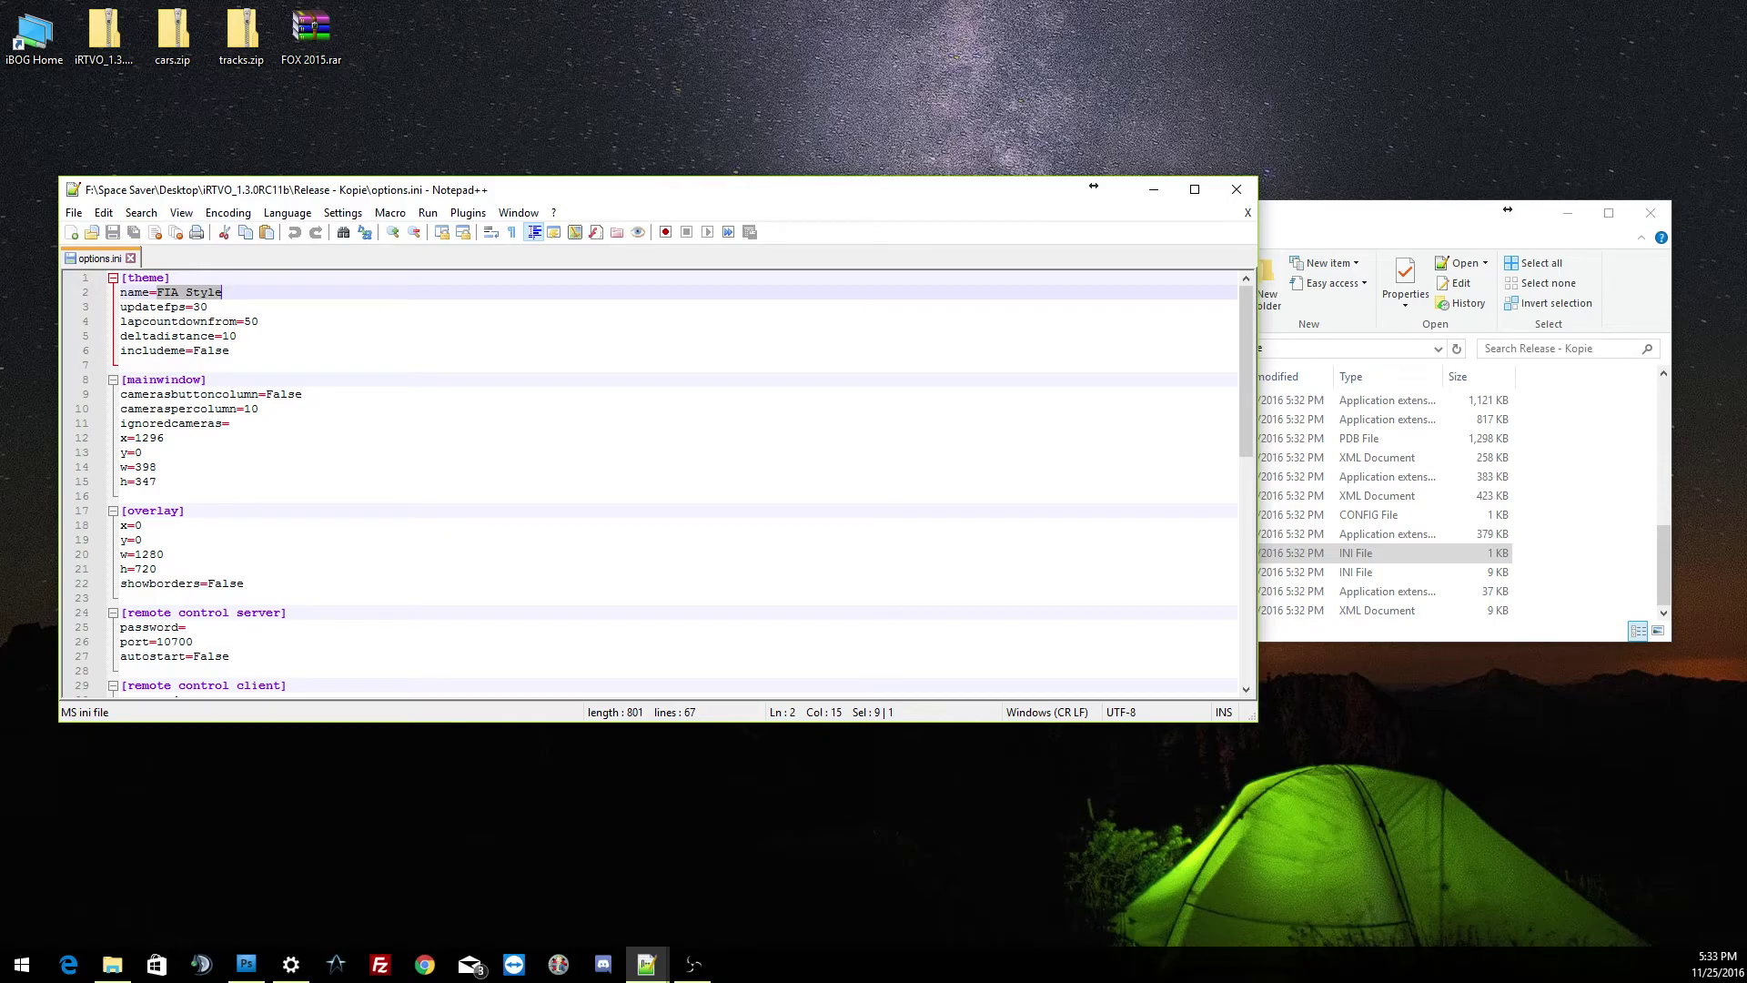
type("FOX 2015")
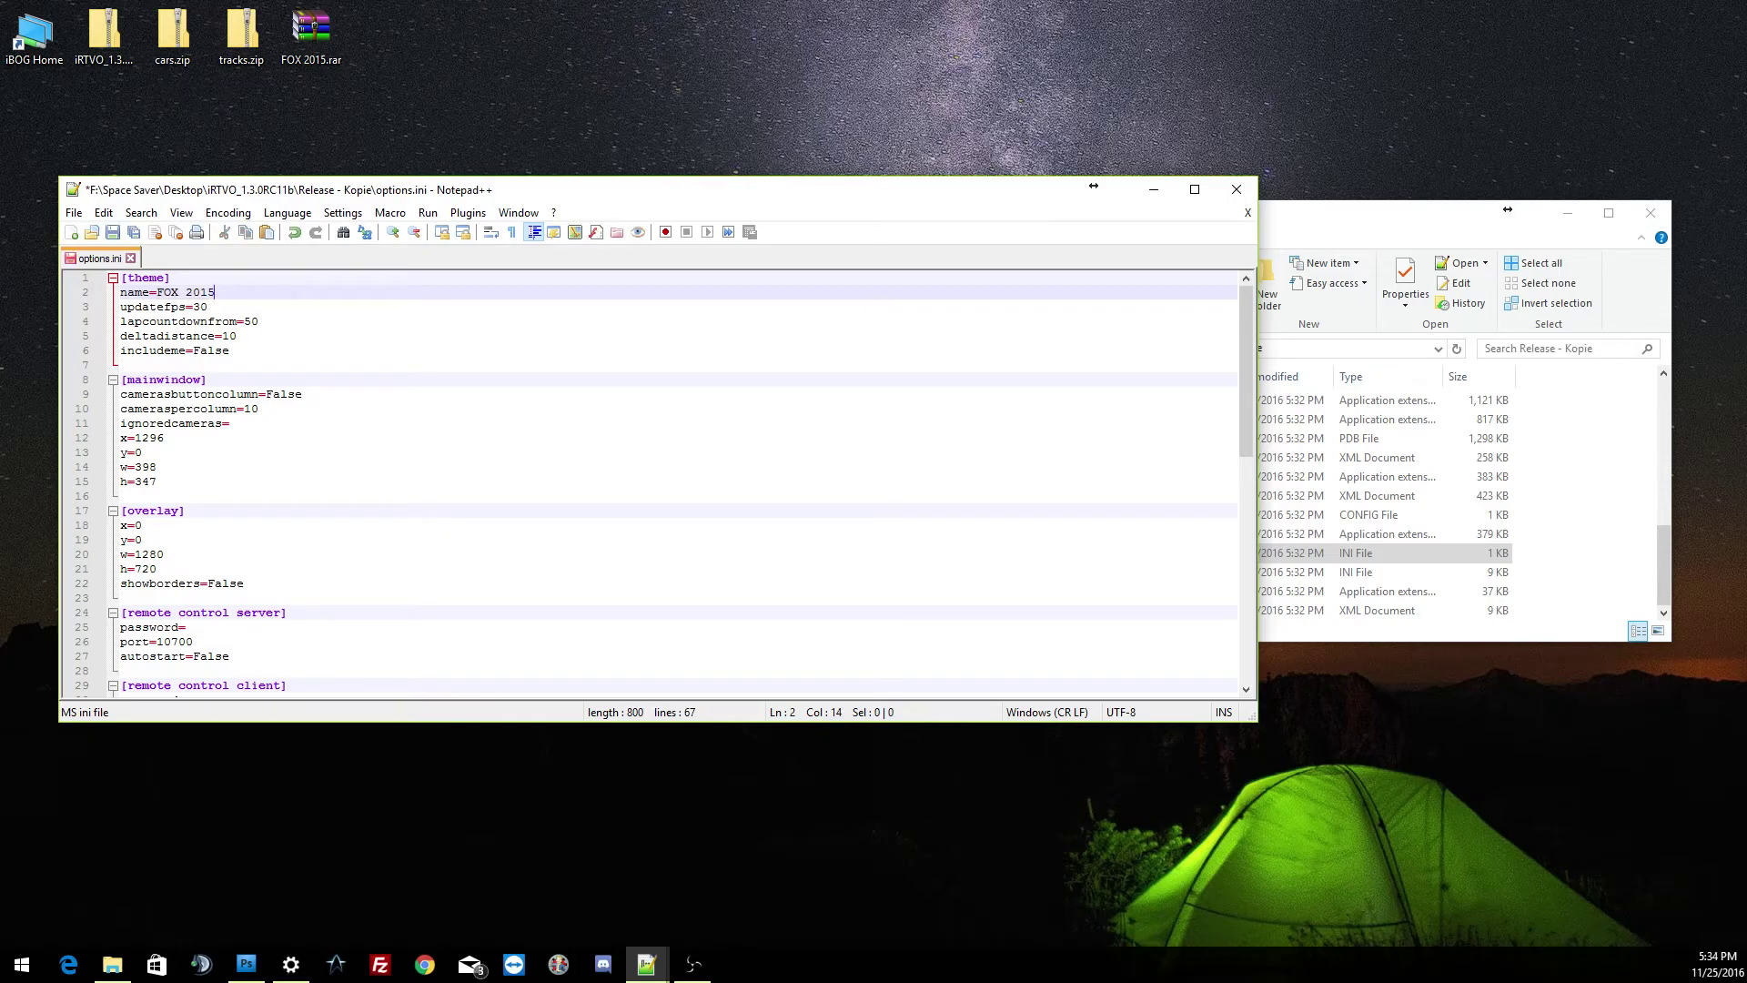
left_click(117, 235)
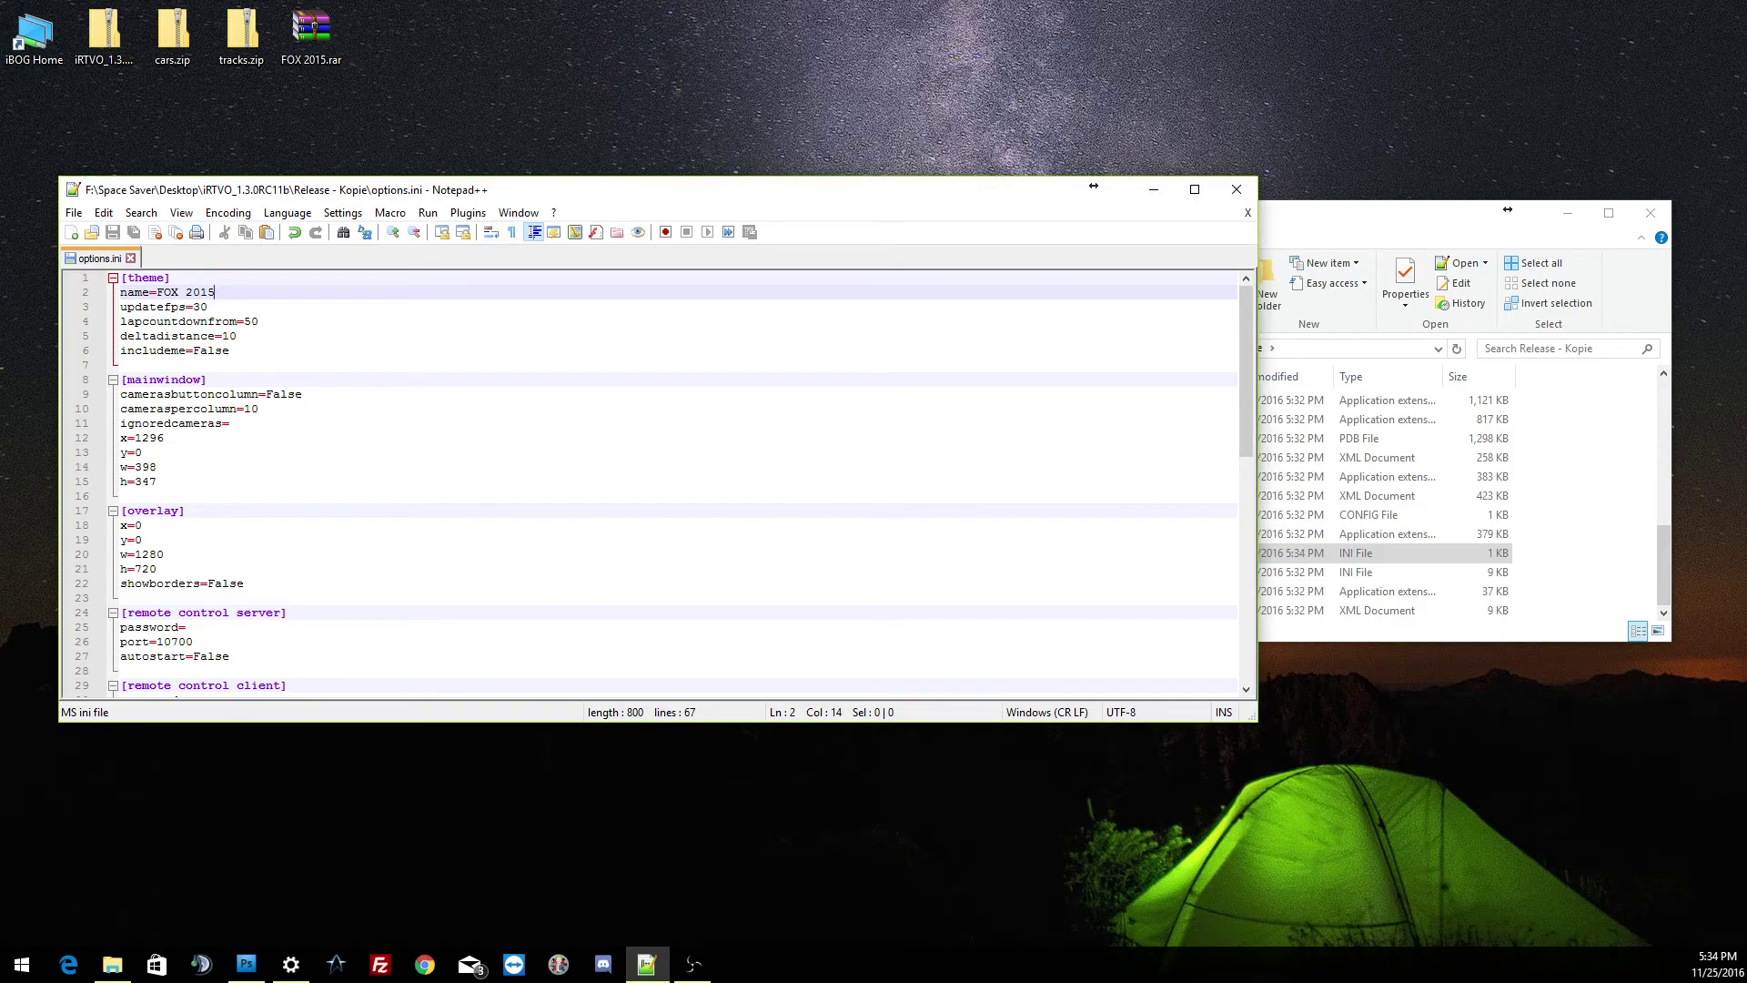
left_click(1236, 189)
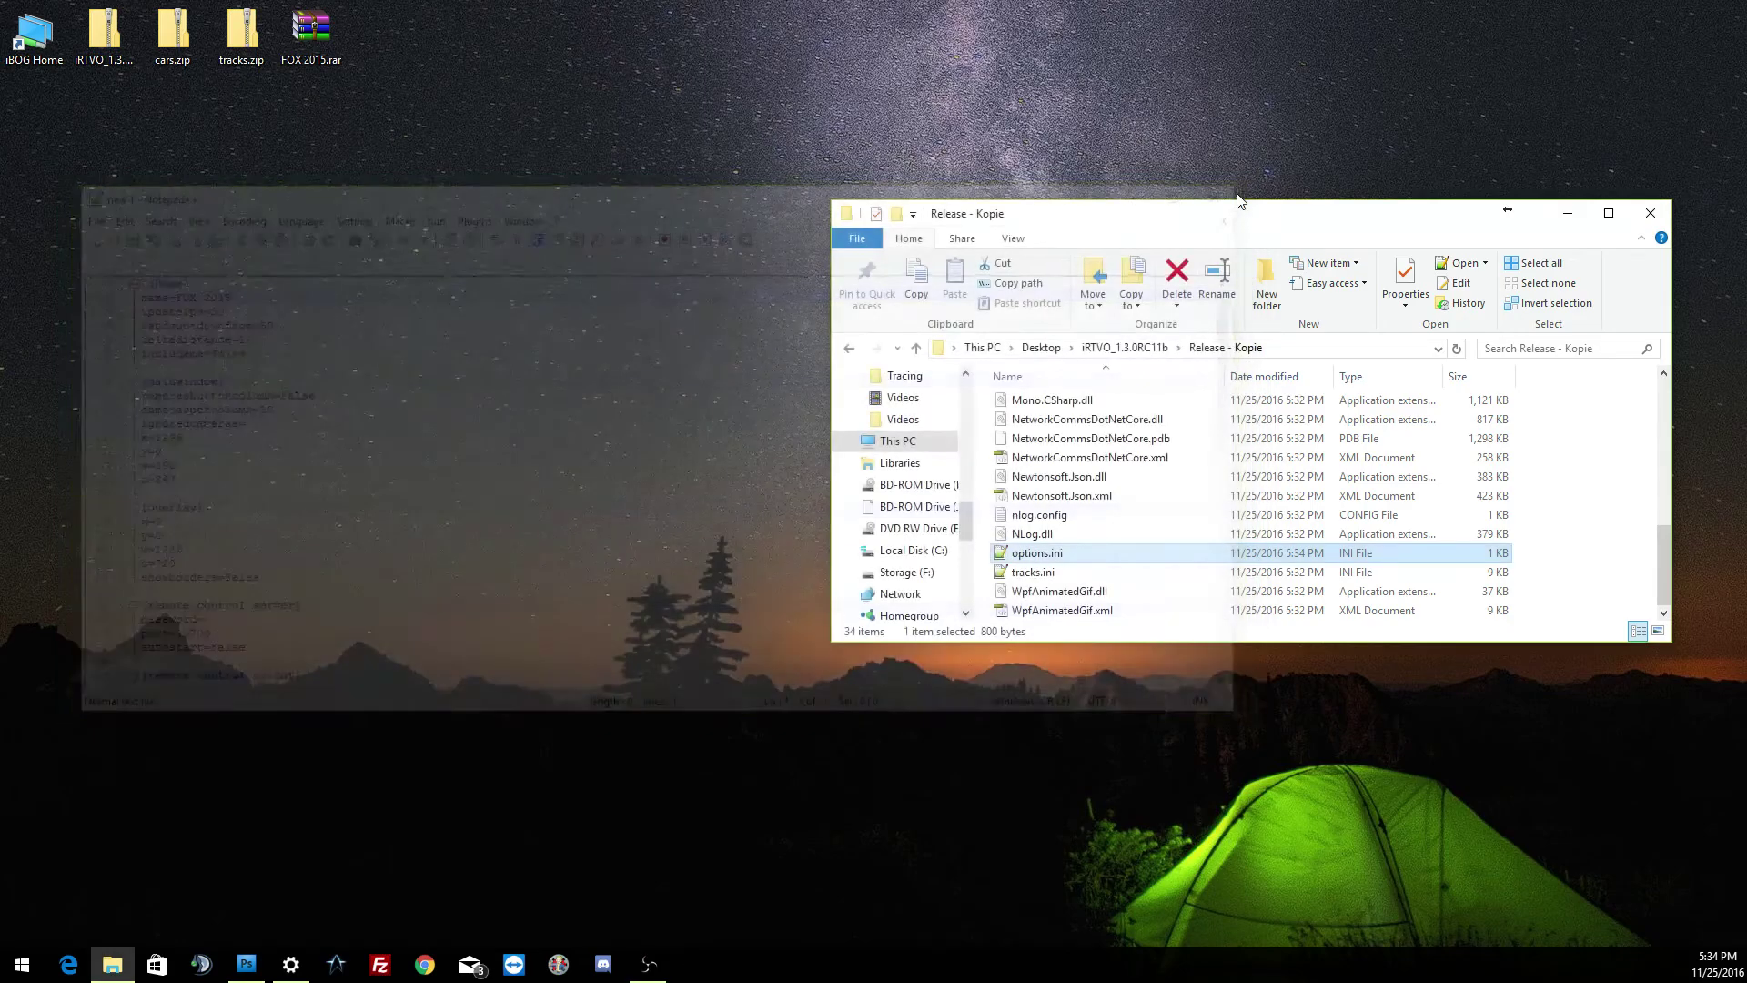